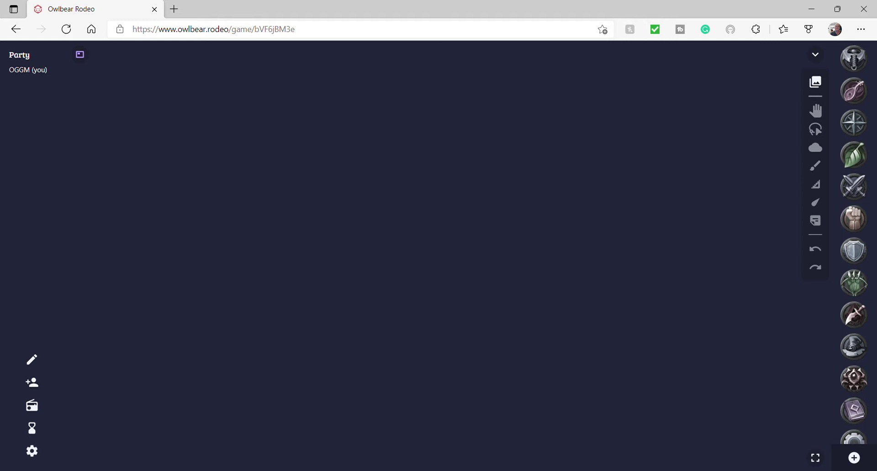
Show the dice tray, try its expanded width and return it to the narrow size.
{"action": "left_click", "coordinate": [80, 55]}
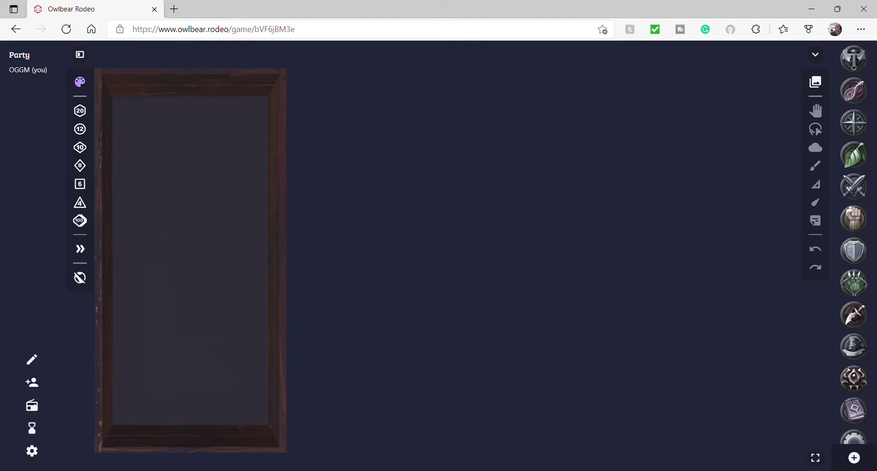
{"action": "left_click", "coordinate": [80, 249]}
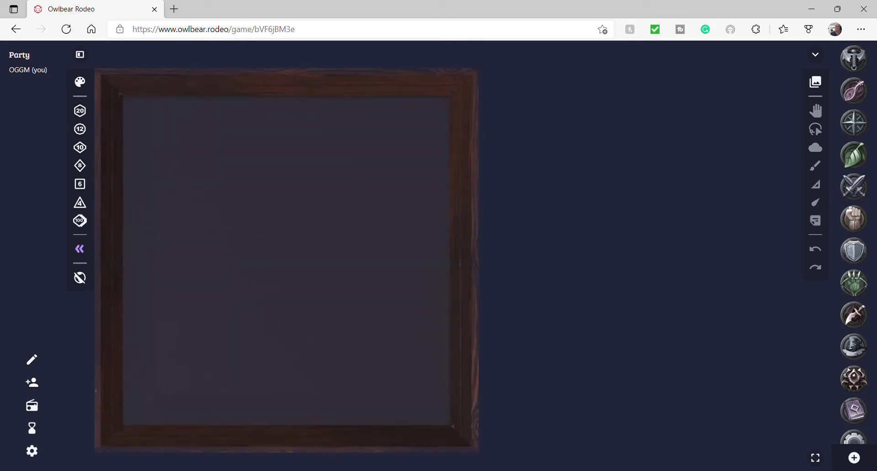
{"action": "left_click", "coordinate": [80, 249]}
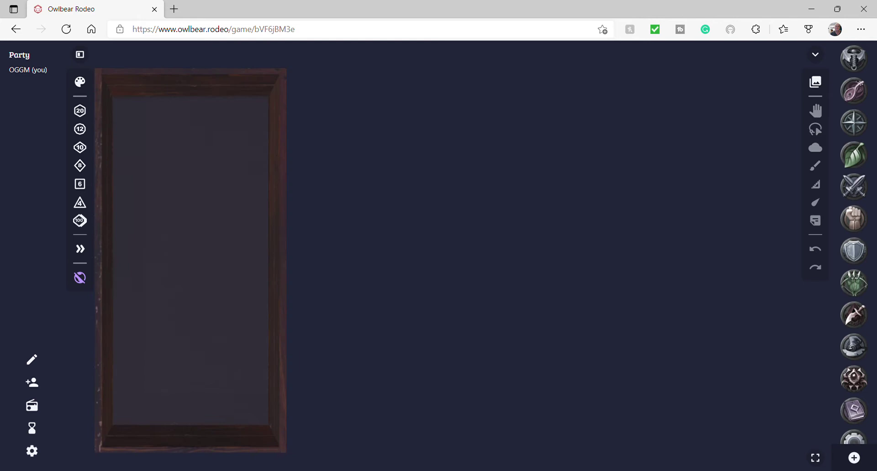
Toggle the sharing of dice rolls on and back off.
{"action": "left_click", "coordinate": [80, 278]}
{"action": "left_click", "coordinate": [80, 278]}
{"action": "left_click", "coordinate": [80, 277]}
Roll one d12, one d10, one d8 and one d6 in the dice tray.
{"action": "left_click", "coordinate": [80, 129]}
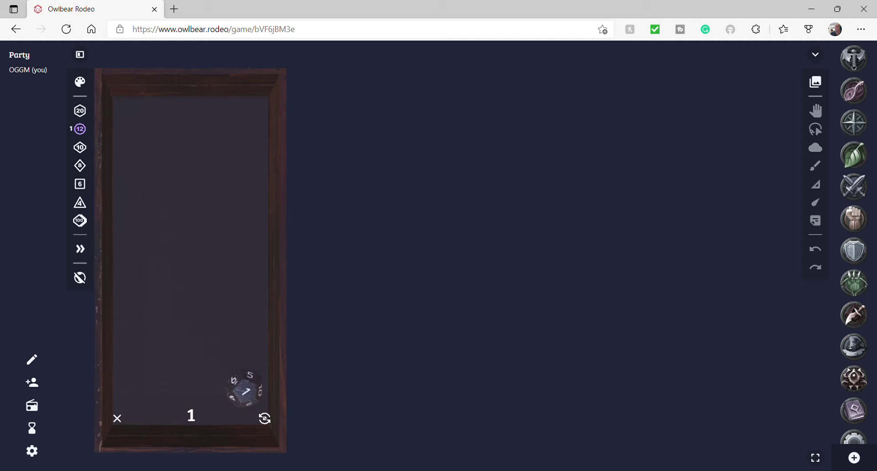
{"action": "left_click", "coordinate": [80, 148]}
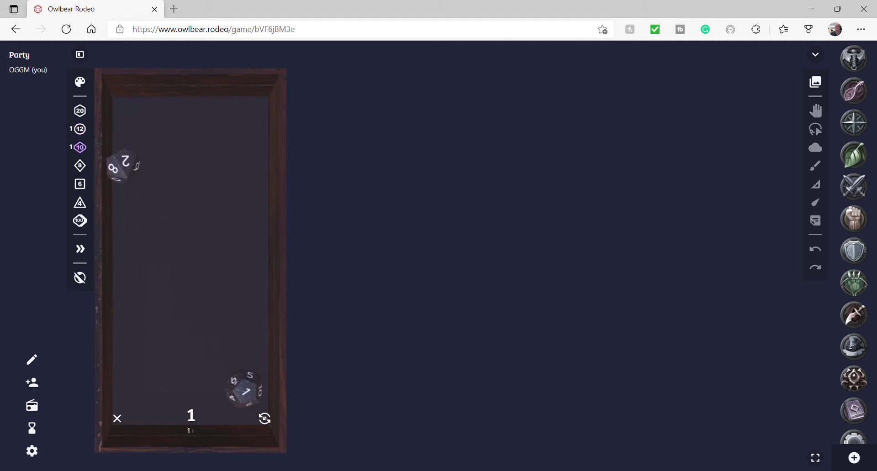
{"action": "left_click", "coordinate": [80, 166]}
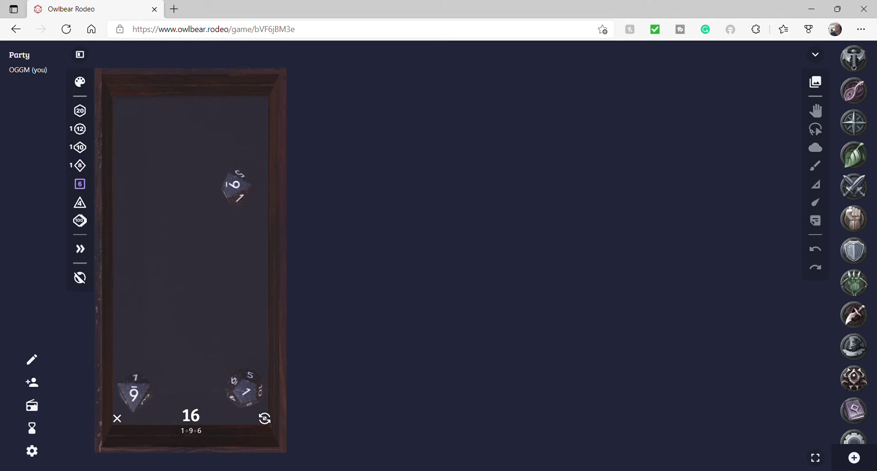
{"action": "left_click", "coordinate": [80, 184]}
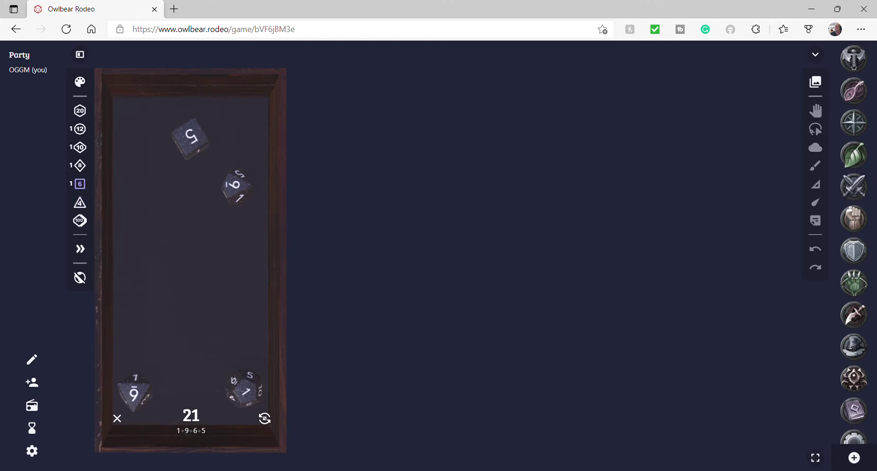
Roll additional d10 dice until the tray holds 19 of them.
{"action": "left_click", "coordinate": [80, 148]}
{"action": "left_click", "coordinate": [80, 147]}
{"action": "left_click", "coordinate": [79, 147]}
{"action": "left_click", "coordinate": [80, 147]}
{"action": "left_click", "coordinate": [80, 147]}
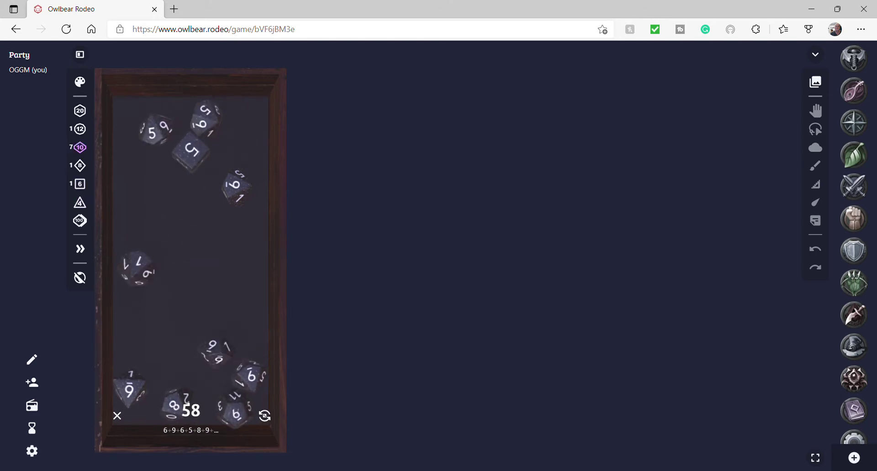
{"action": "left_click", "coordinate": [80, 147]}
{"action": "left_click", "coordinate": [80, 147]}
{"action": "left_click", "coordinate": [80, 147]}
{"action": "left_click", "coordinate": [80, 148]}
{"action": "left_click", "coordinate": [80, 147]}
{"action": "left_click", "coordinate": [80, 147]}
{"action": "left_click", "coordinate": [79, 147]}
{"action": "left_click", "coordinate": [80, 147]}
{"action": "left_click", "coordinate": [80, 147]}
{"action": "left_click", "coordinate": [80, 147]}
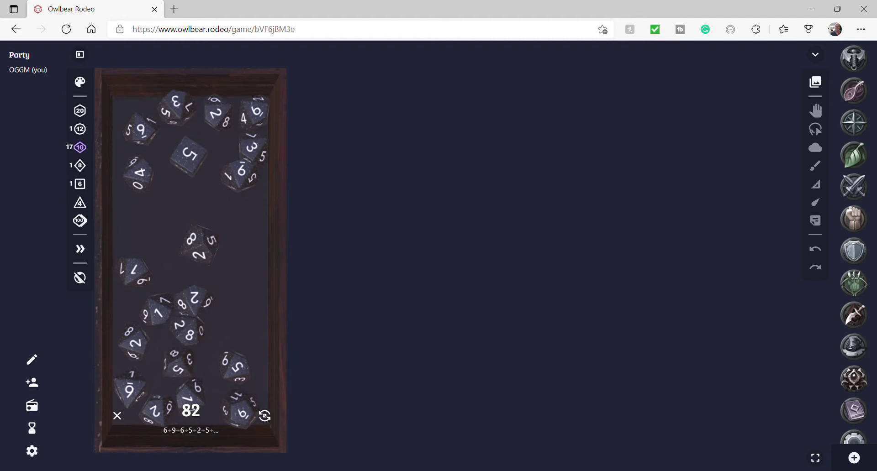
{"action": "left_click", "coordinate": [79, 147]}
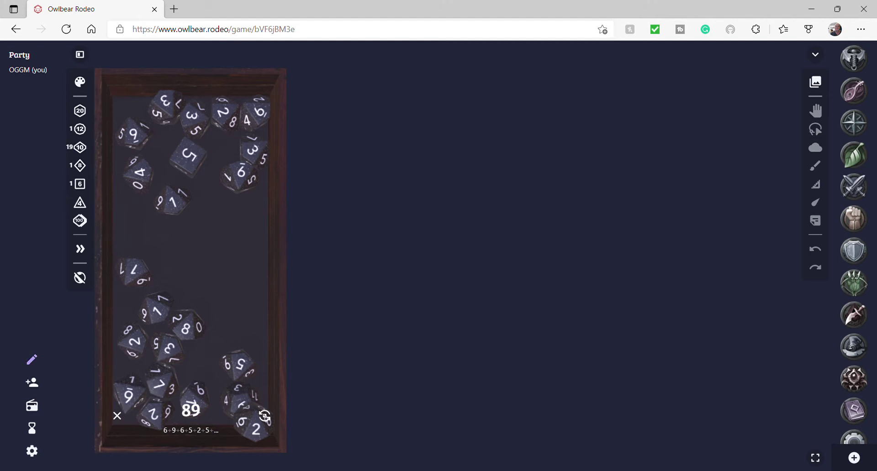
Replace the player's nickname in the party list with a new first name.
{"action": "left_click", "coordinate": [31, 359]}
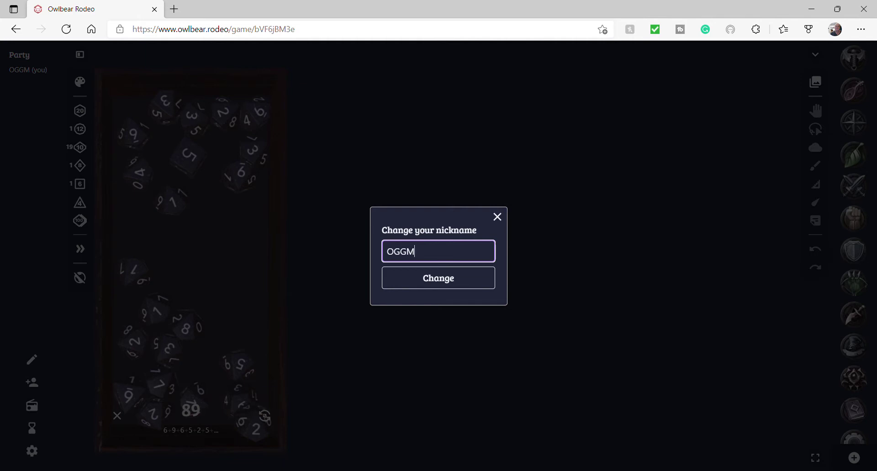
{"action": "left_click", "coordinate": [497, 217]}
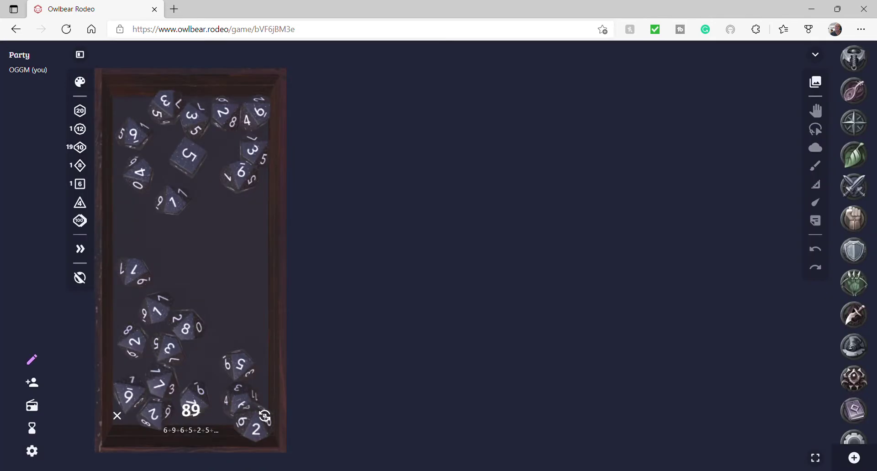
{"action": "left_click", "coordinate": [32, 360]}
{"action": "key", "text": "BackSpace"}
{"action": "key", "text": "BackSpace"}
{"action": "key", "text": "BackSpace"}
{"action": "key", "text": "BackSpace"}
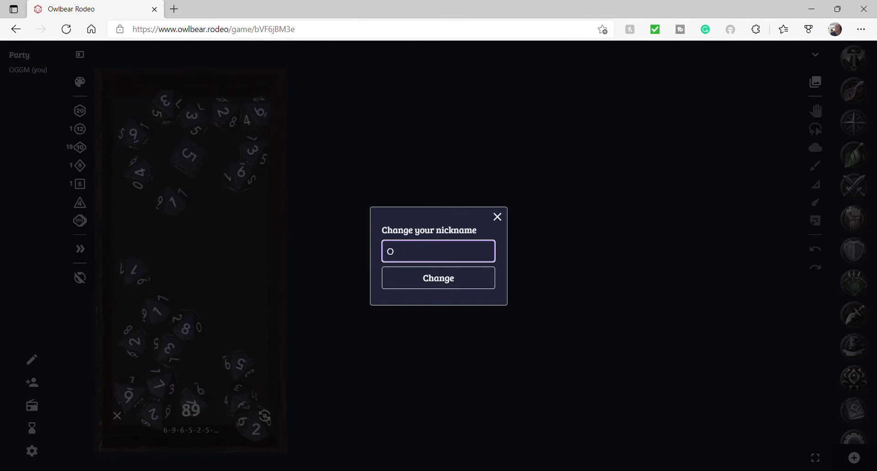
{"action": "type", "text": "steve"}
{"action": "left_click", "coordinate": [438, 278]}
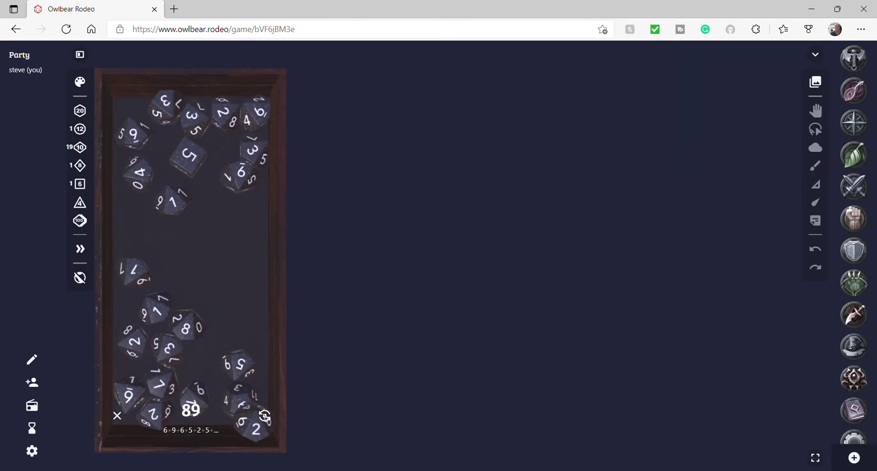
Look through the player invitation details, the countdown timer options and the general settings without changing anything.
{"action": "left_click", "coordinate": [32, 382]}
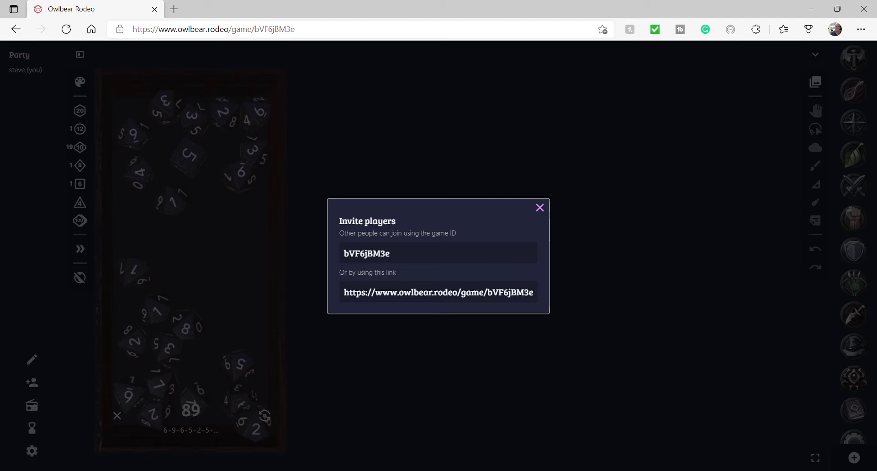
{"action": "left_click", "coordinate": [539, 208]}
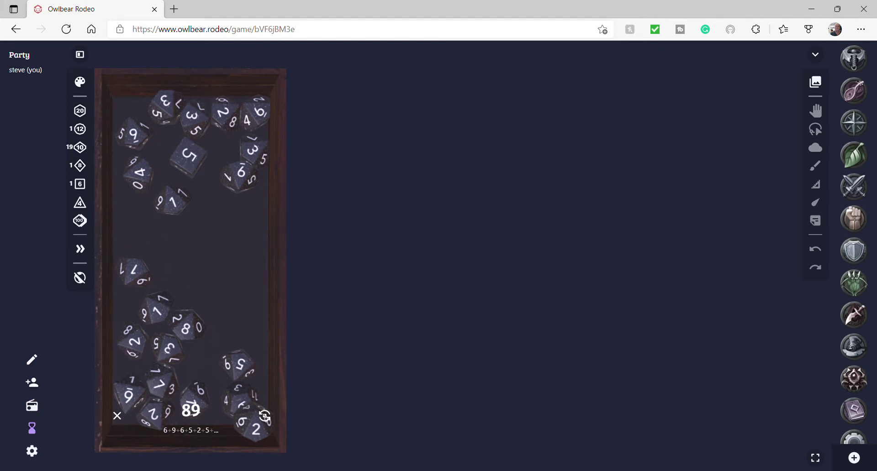
{"action": "left_click", "coordinate": [32, 428]}
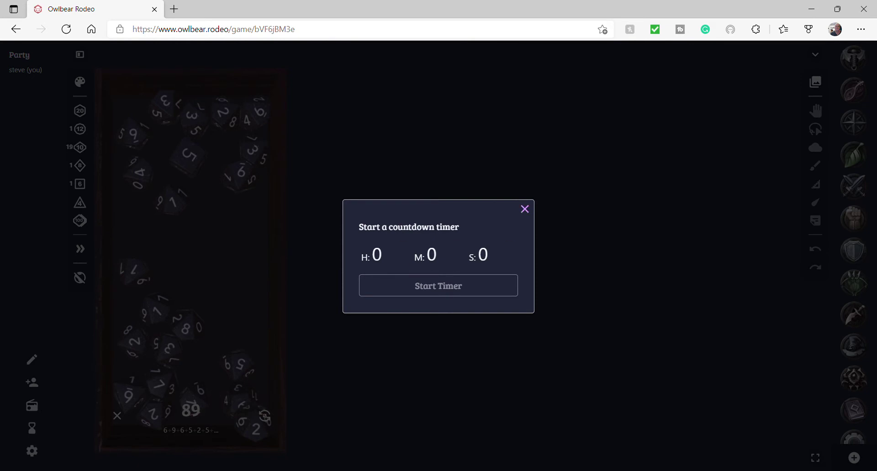
{"action": "left_click", "coordinate": [524, 209]}
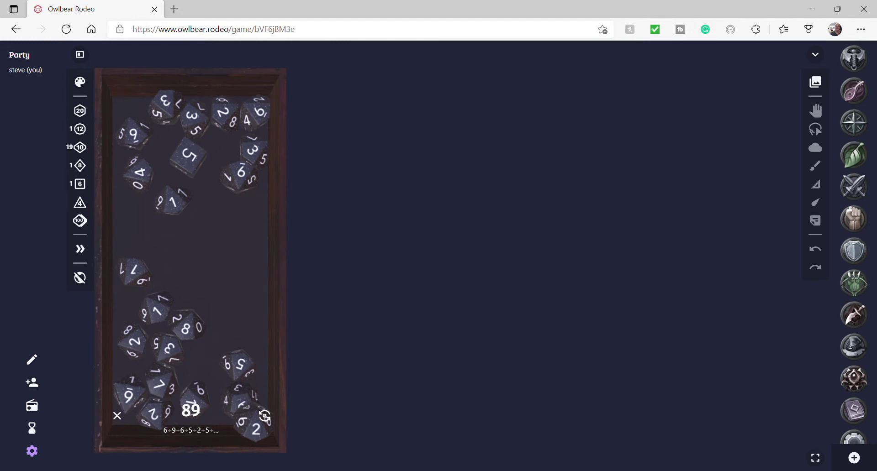
{"action": "left_click", "coordinate": [32, 451]}
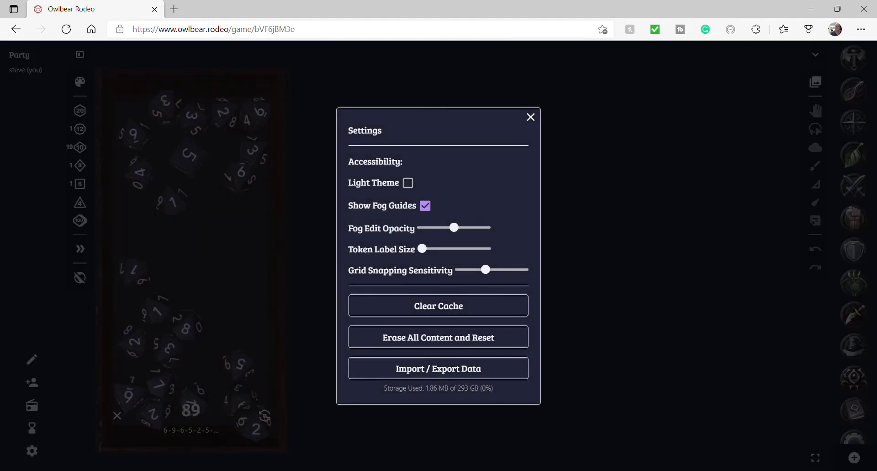
{"action": "key", "text": "Escape"}
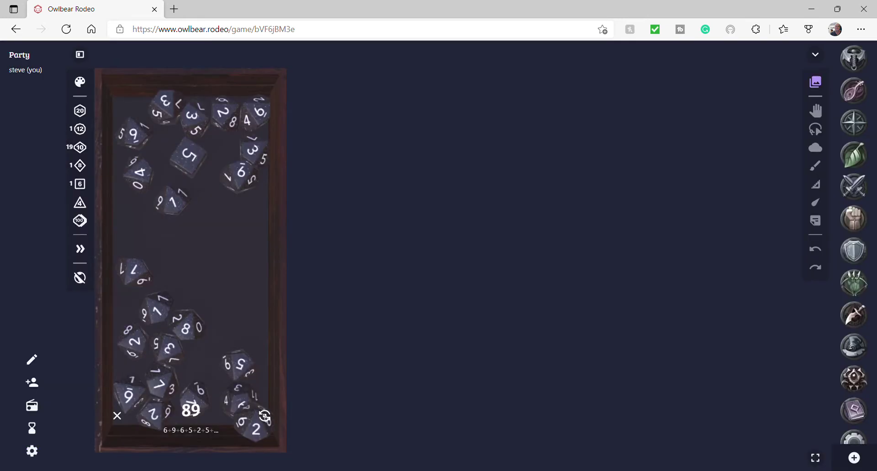
Load the 22x22 Stone map into the game and hide the dice tray.
{"action": "left_click", "coordinate": [815, 82]}
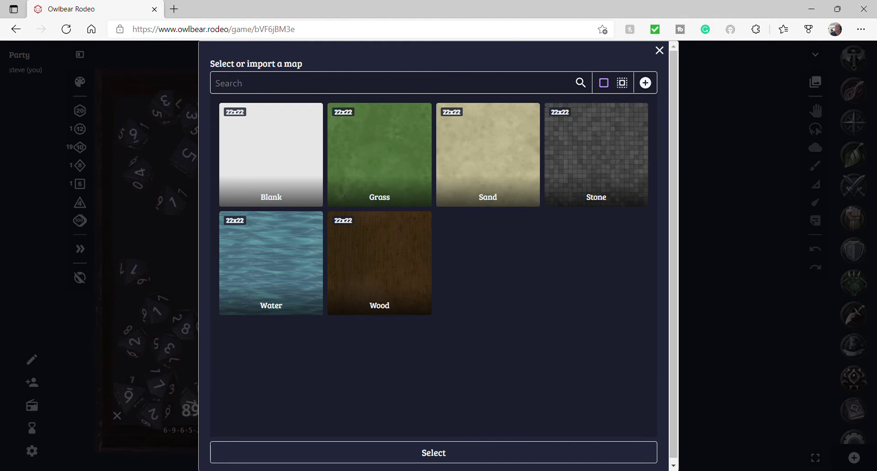
{"action": "left_click", "coordinate": [596, 154]}
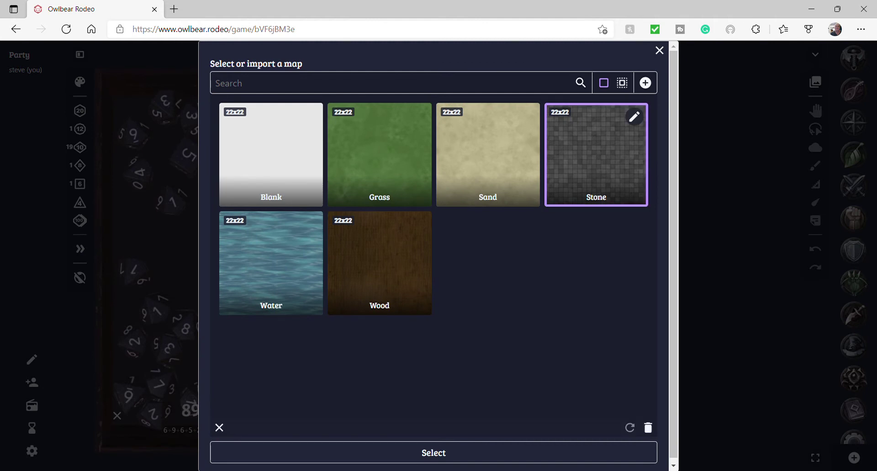
{"action": "left_click", "coordinate": [433, 452]}
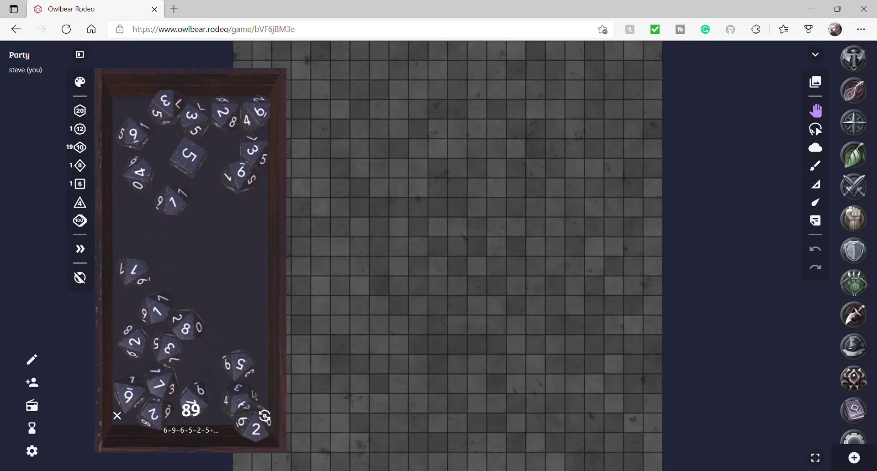
{"action": "left_click", "coordinate": [80, 54]}
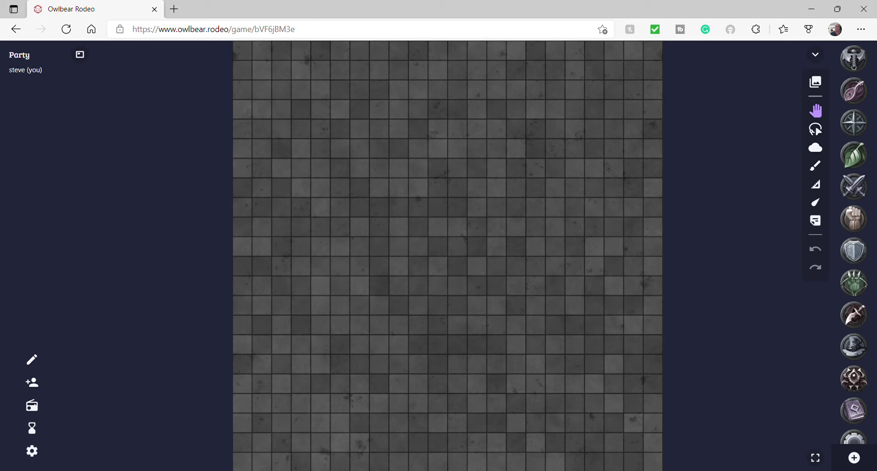
Browse the available character and monster tokens, including those in the token library.
{"action": "scroll", "coordinate": [853, 242], "scroll_direction": "down", "scroll_amount": 8}
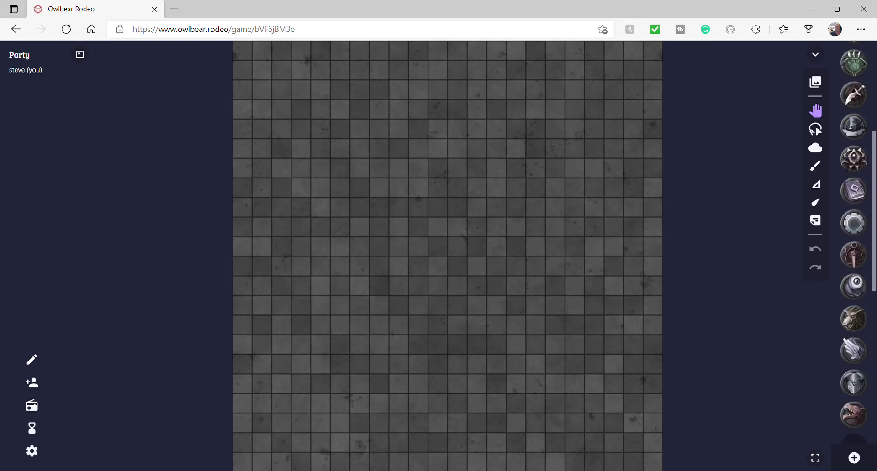
{"action": "scroll", "coordinate": [853, 242], "scroll_direction": "down", "scroll_amount": 5}
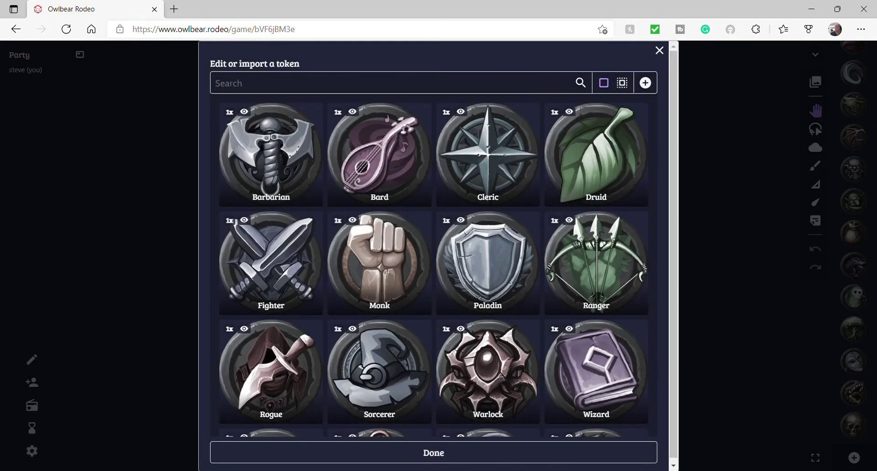
{"action": "scroll", "coordinate": [434, 264], "scroll_direction": "down", "scroll_amount": 10}
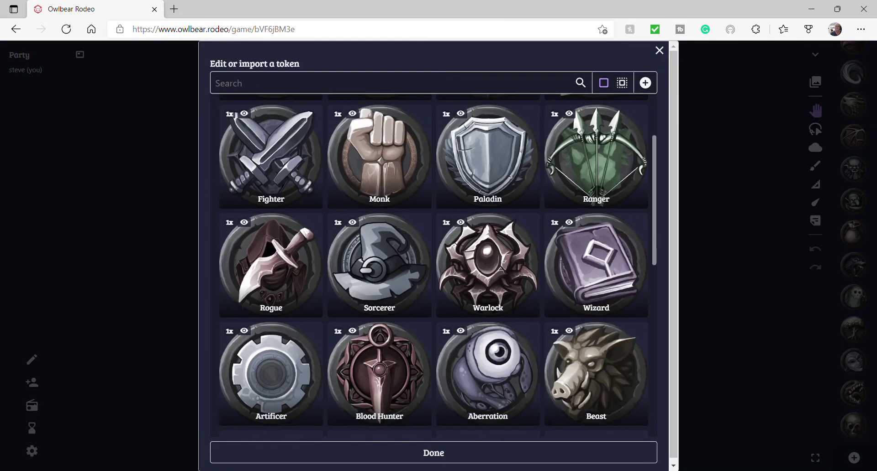
{"action": "scroll", "coordinate": [433, 265], "scroll_direction": "up", "scroll_amount": 10}
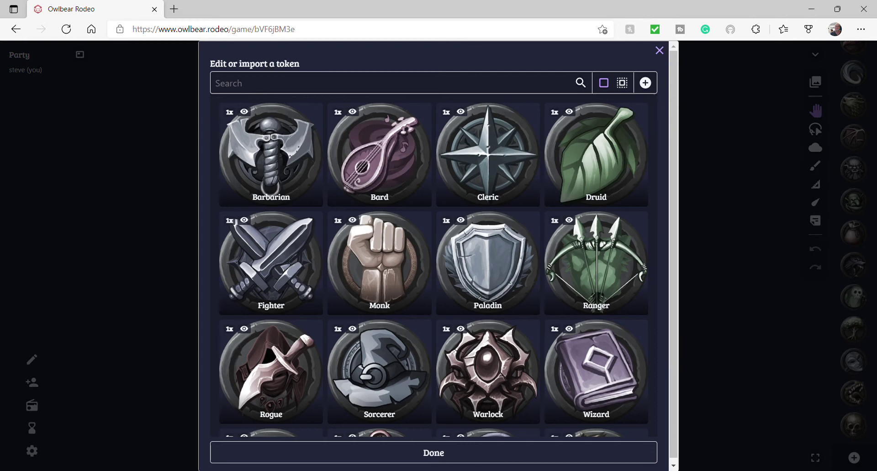
{"action": "left_click", "coordinate": [659, 50]}
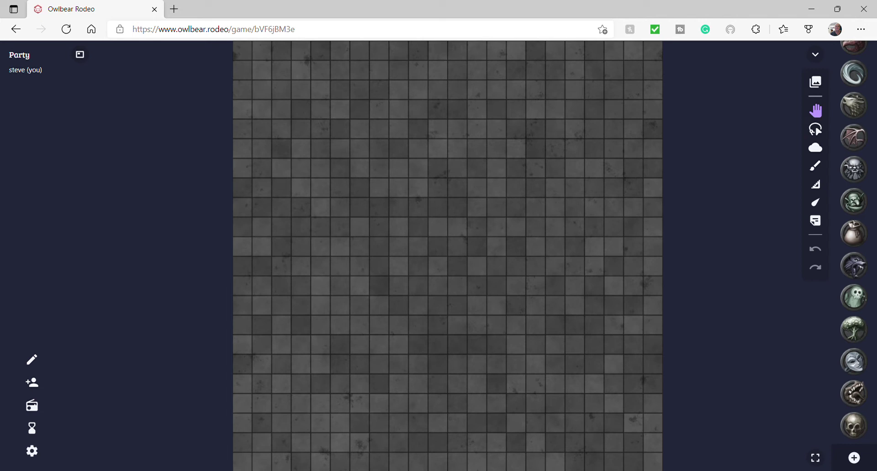
Place one green goblin token near the map's upper middle and three more just outside its right edge.
{"action": "left_click_drag", "start_coordinate": [853, 201], "coordinate": [459, 207]}
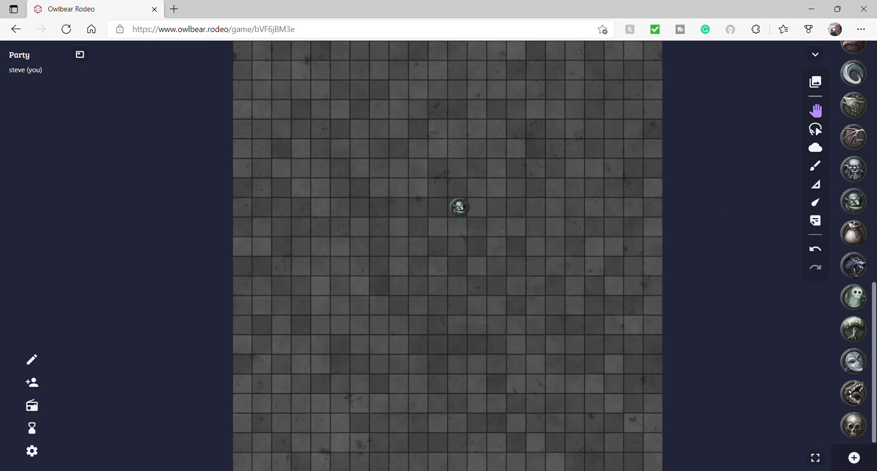
{"action": "left_click_drag", "start_coordinate": [853, 201], "coordinate": [703, 179]}
{"action": "left_click_drag", "start_coordinate": [854, 201], "coordinate": [707, 239]}
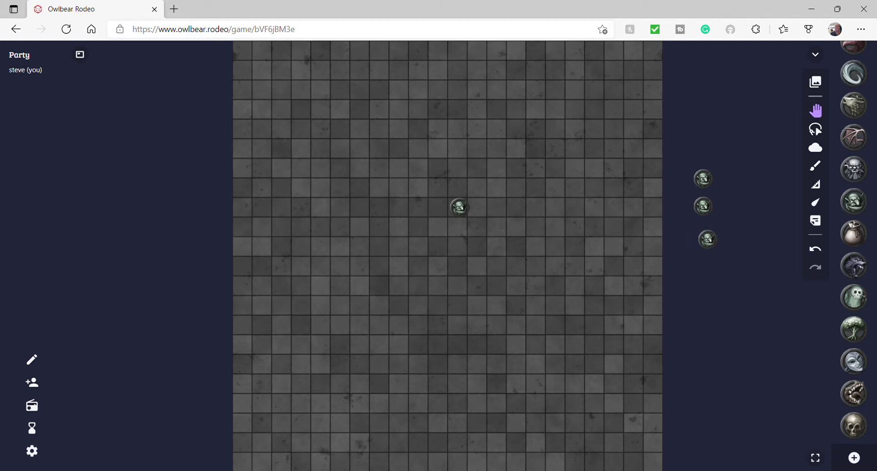
Delete the single goblin token standing on the stone map.
{"action": "mouse_move", "coordinate": [548, 274]}
{"action": "left_mouse_down"}
{"action": "mouse_move", "coordinate": [556, 289]}
{"action": "mouse_move", "coordinate": [541, 227]}
{"action": "mouse_move", "coordinate": [545, 270]}
{"action": "left_mouse_up"}
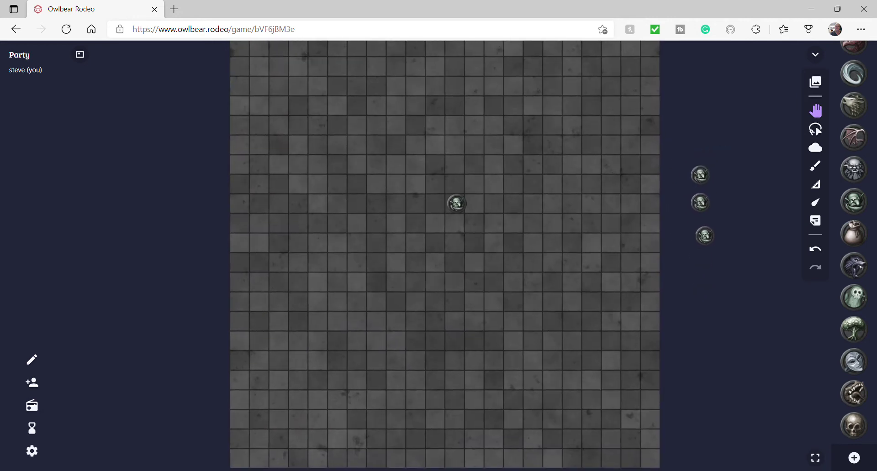
{"action": "left_click_drag", "start_coordinate": [457, 203], "coordinate": [447, 445]}
Select the three goblin tokens beside the map together and move them as a group to the map's middle.
{"action": "key", "text": "s"}
{"action": "left_click_drag", "start_coordinate": [733, 155], "coordinate": [677, 272]}
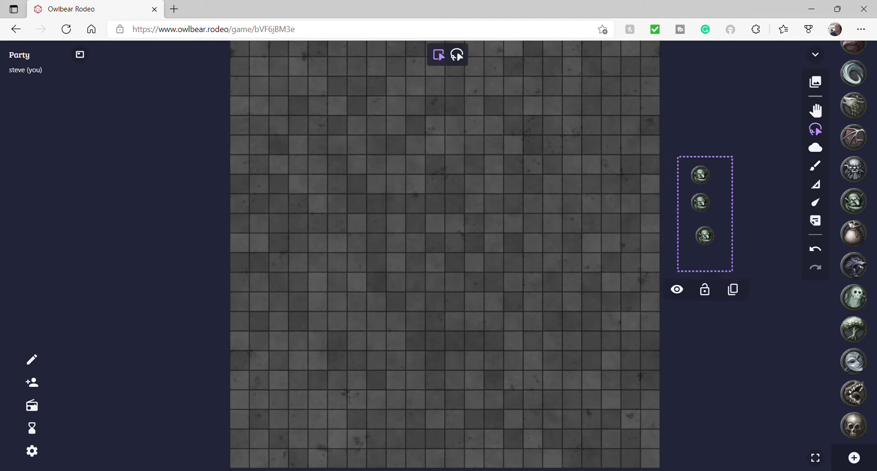
{"action": "left_click_drag", "start_coordinate": [700, 202], "coordinate": [452, 229]}
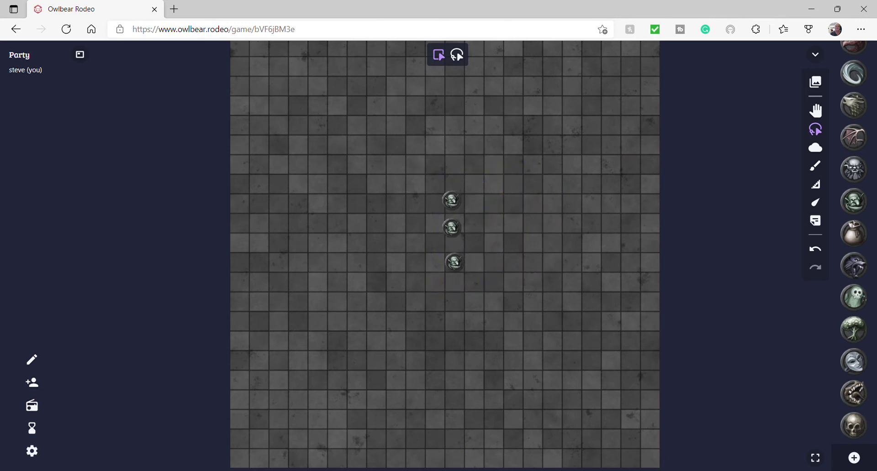
Move the upper two goblin tokens one at a time below the third, forming a loose triangle on the map.
{"action": "left_click_drag", "start_coordinate": [435, 173], "coordinate": [487, 215]}
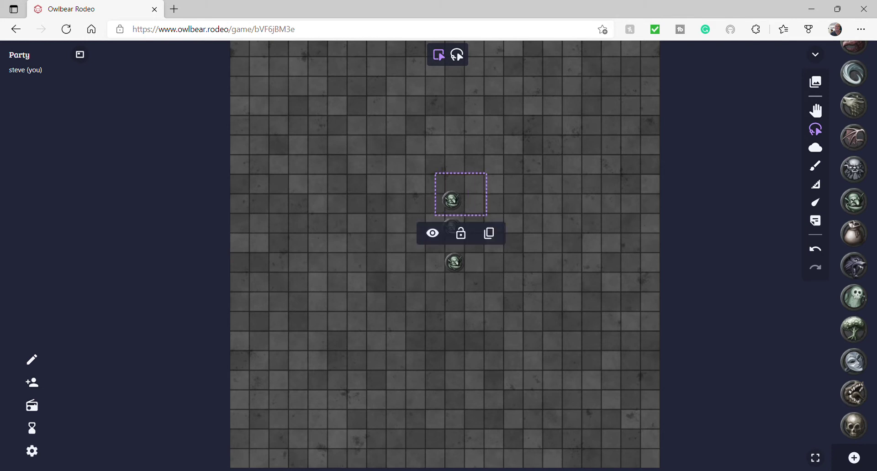
{"action": "left_click_drag", "start_coordinate": [452, 201], "coordinate": [473, 301]}
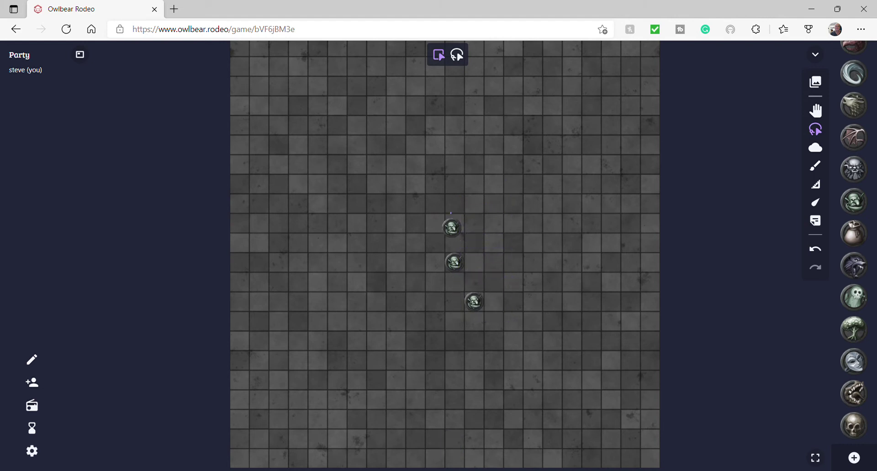
{"action": "left_click", "coordinate": [451, 228]}
{"action": "left_click_drag", "start_coordinate": [452, 227], "coordinate": [434, 313]}
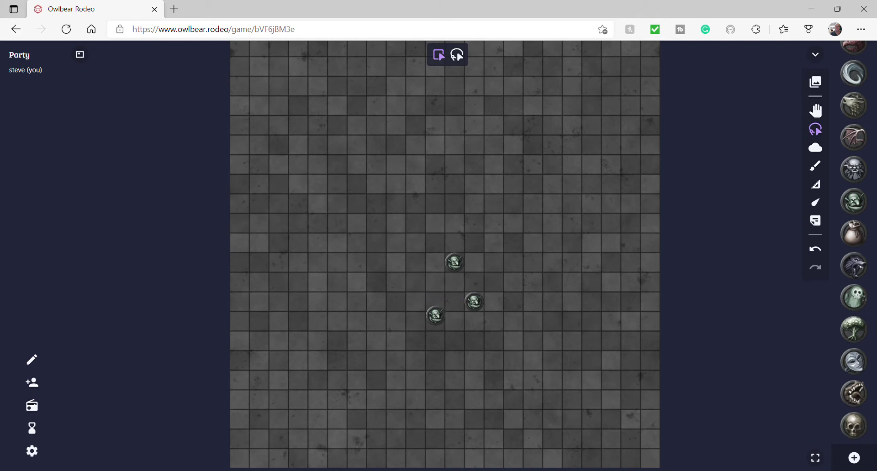
Try to outline an irregular polygon of fog around the goblin tokens, extending to both sides of them.
{"action": "left_click", "coordinate": [816, 147]}
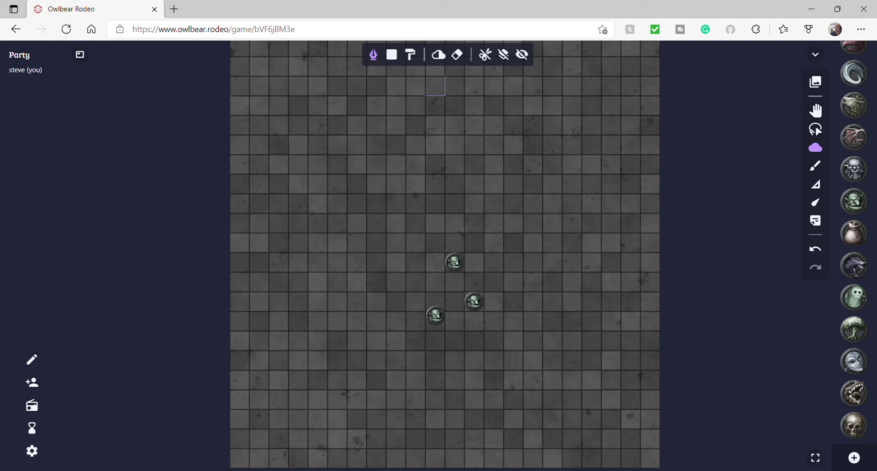
{"action": "left_click", "coordinate": [410, 292]}
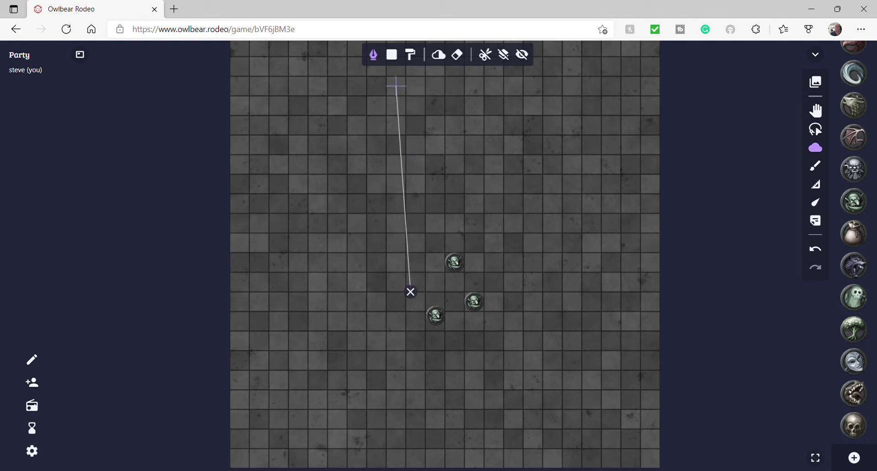
{"action": "left_click", "coordinate": [465, 194]}
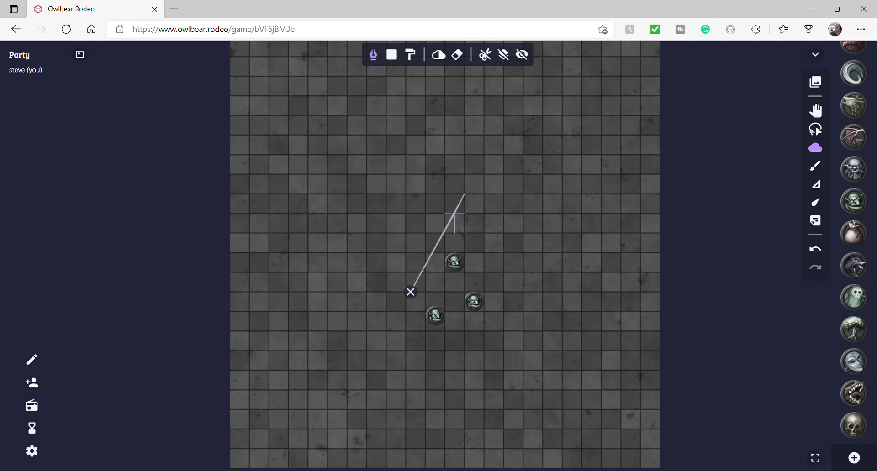
{"action": "left_click", "coordinate": [489, 282]}
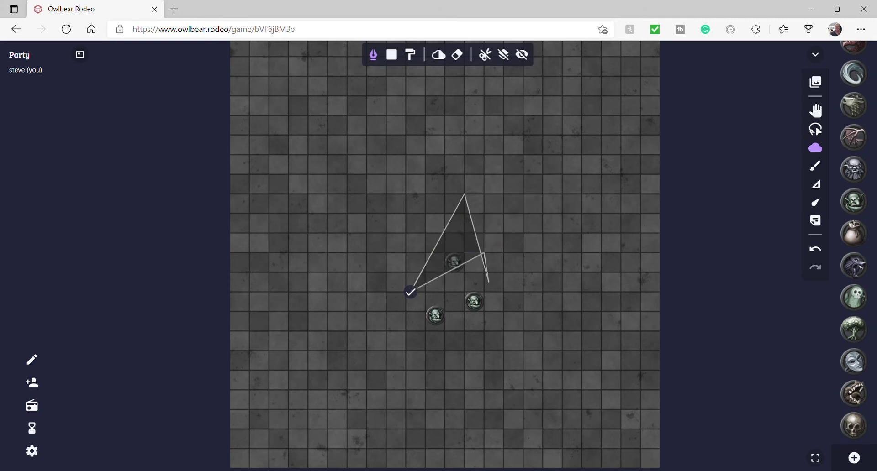
{"action": "left_click", "coordinate": [411, 292]}
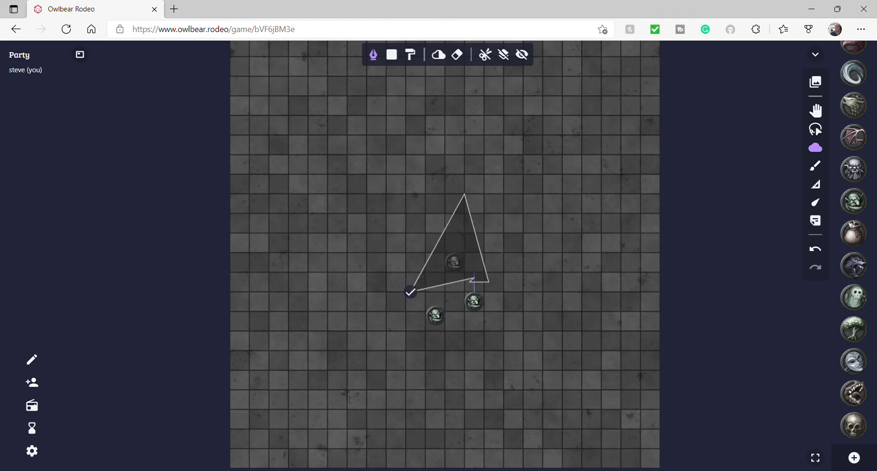
{"action": "left_click", "coordinate": [470, 282]}
{"action": "left_click", "coordinate": [484, 272]}
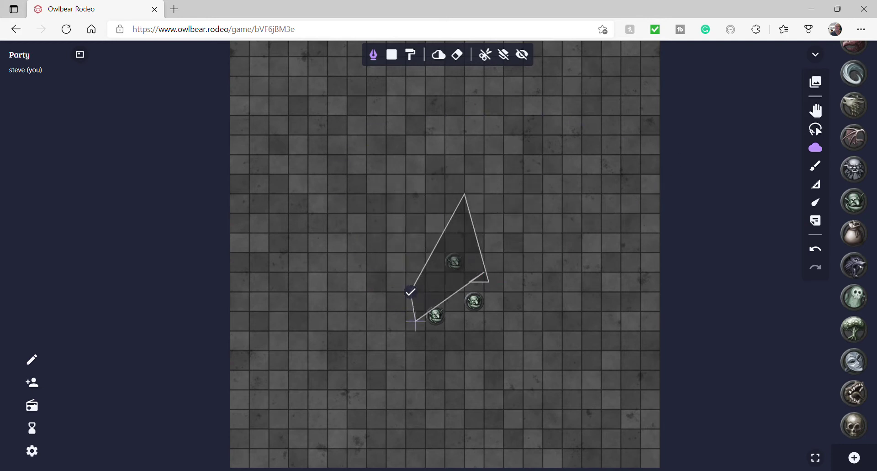
{"action": "left_click", "coordinate": [435, 341]}
{"action": "left_click", "coordinate": [552, 223]}
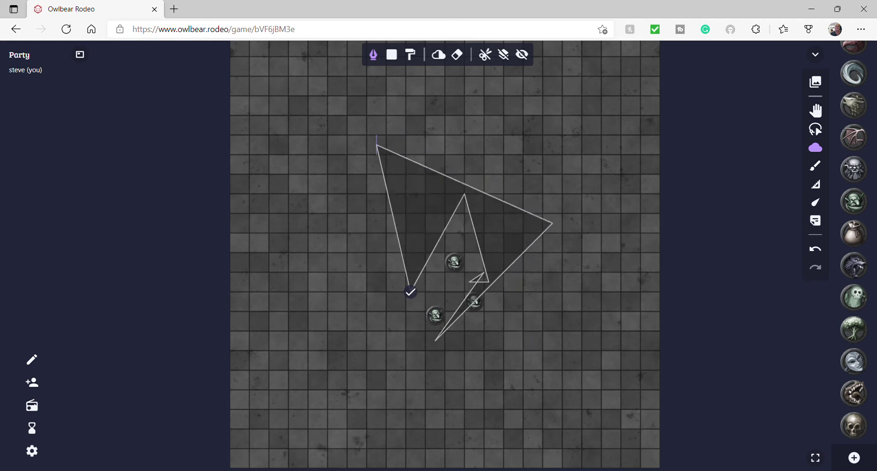
{"action": "left_click", "coordinate": [328, 292]}
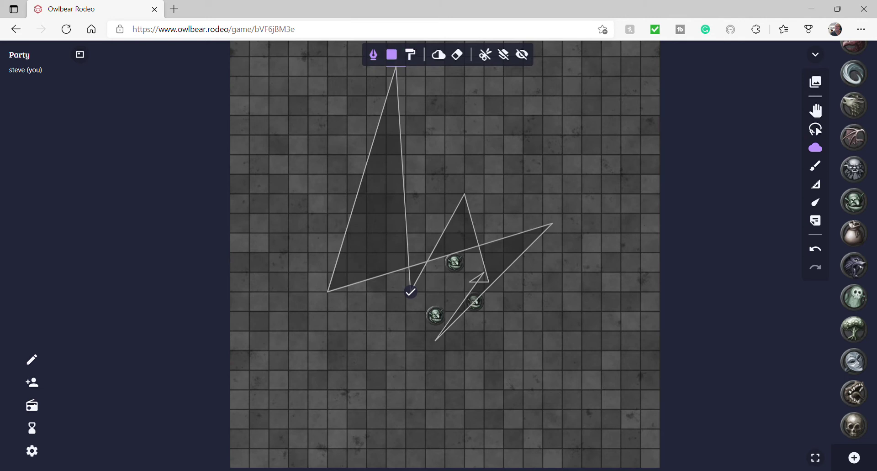
Cover the three goblin tokens with a fog rectangle and brush freehand fog around its upper and lower edges.
{"action": "left_click", "coordinate": [391, 54]}
{"action": "left_click_drag", "start_coordinate": [337, 171], "coordinate": [559, 355]}
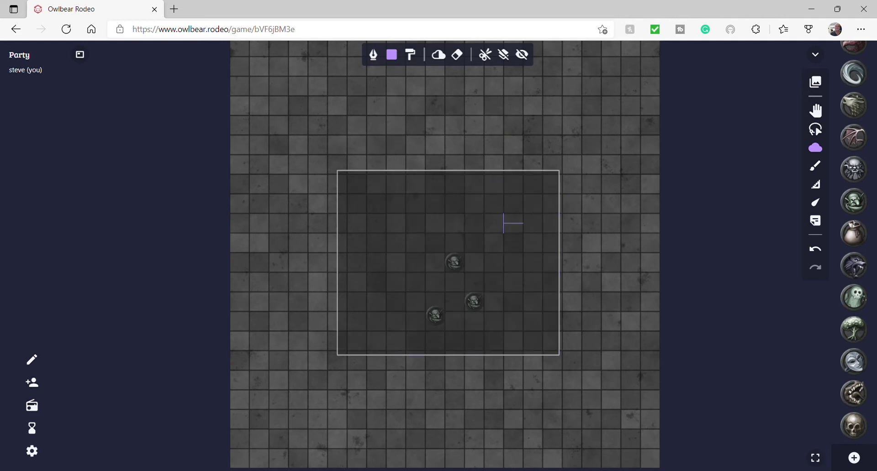
{"action": "left_click", "coordinate": [411, 55]}
{"action": "mouse_move", "coordinate": [441, 136]}
{"action": "left_mouse_down"}
{"action": "mouse_move", "coordinate": [448, 279]}
{"action": "mouse_move", "coordinate": [572, 402]}
{"action": "mouse_move", "coordinate": [564, 315]}
{"action": "mouse_move", "coordinate": [511, 326]}
{"action": "mouse_move", "coordinate": [445, 238]}
{"action": "left_mouse_up"}
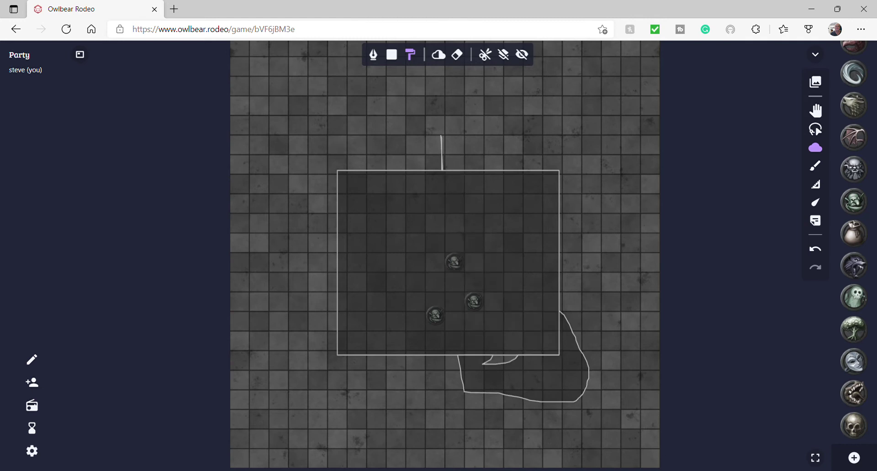
Erase the fog rectangle, the freehand fog patch below it and the thin fog strip above it.
{"action": "left_click", "coordinate": [457, 54]}
{"action": "left_click", "coordinate": [448, 215]}
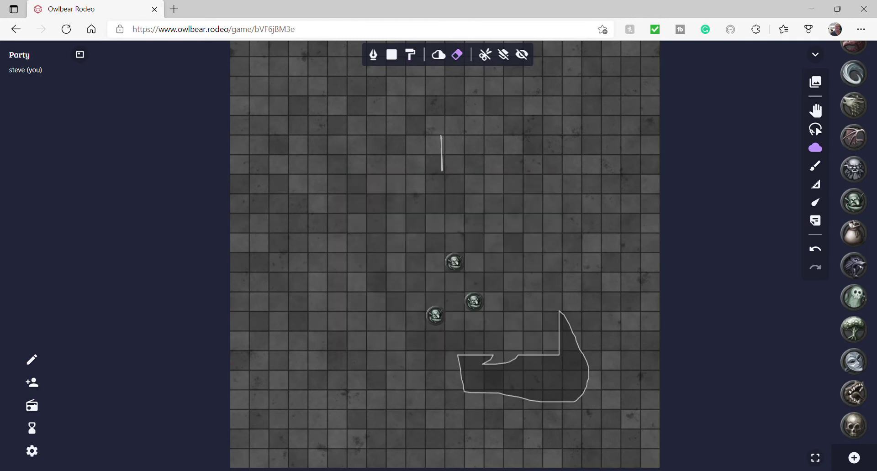
{"action": "left_click", "coordinate": [555, 365]}
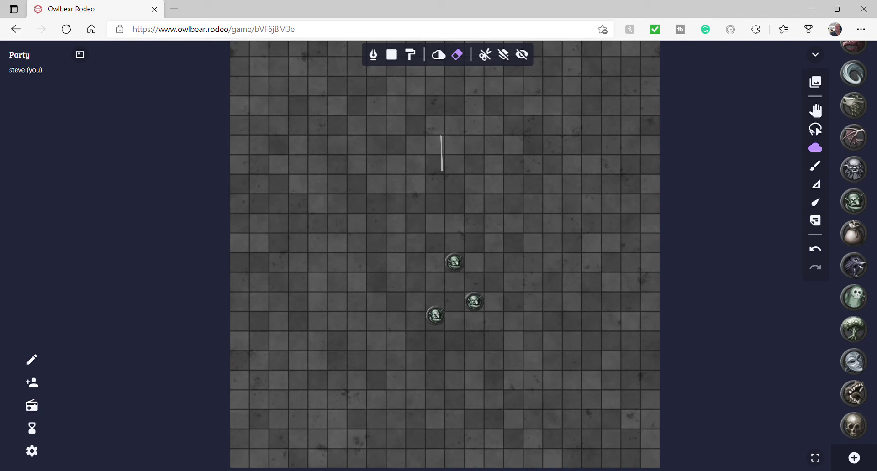
{"action": "left_click", "coordinate": [442, 163]}
Draw a large red freehand outline on the map's left half and paint a filled blue shape inside it.
{"action": "left_click", "coordinate": [815, 166]}
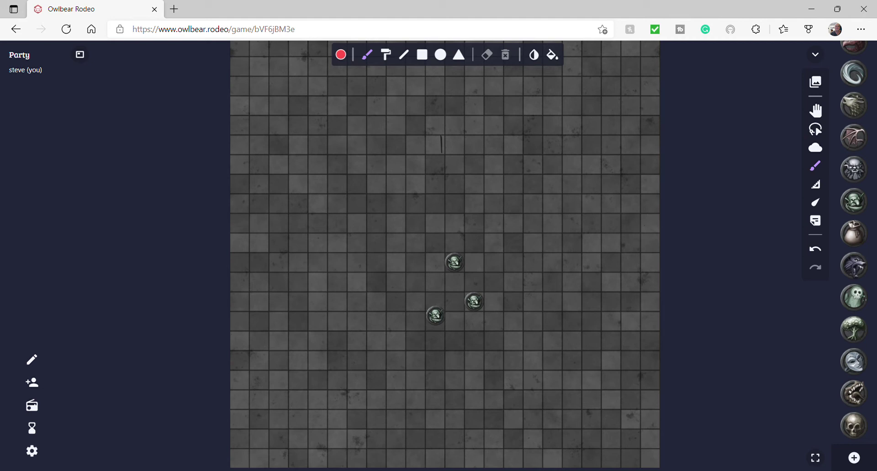
{"action": "mouse_move", "coordinate": [242, 144]}
{"action": "left_mouse_down"}
{"action": "mouse_move", "coordinate": [390, 144]}
{"action": "mouse_move", "coordinate": [411, 194]}
{"action": "mouse_move", "coordinate": [403, 275]}
{"action": "mouse_move", "coordinate": [365, 310]}
{"action": "mouse_move", "coordinate": [284, 252]}
{"action": "mouse_move", "coordinate": [262, 153]}
{"action": "left_mouse_up"}
{"action": "key", "text": "p"}
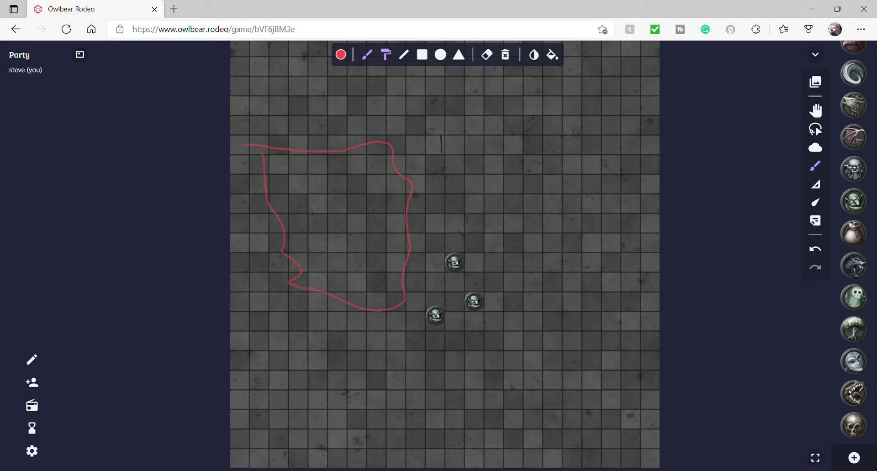
{"action": "left_click", "coordinate": [340, 54]}
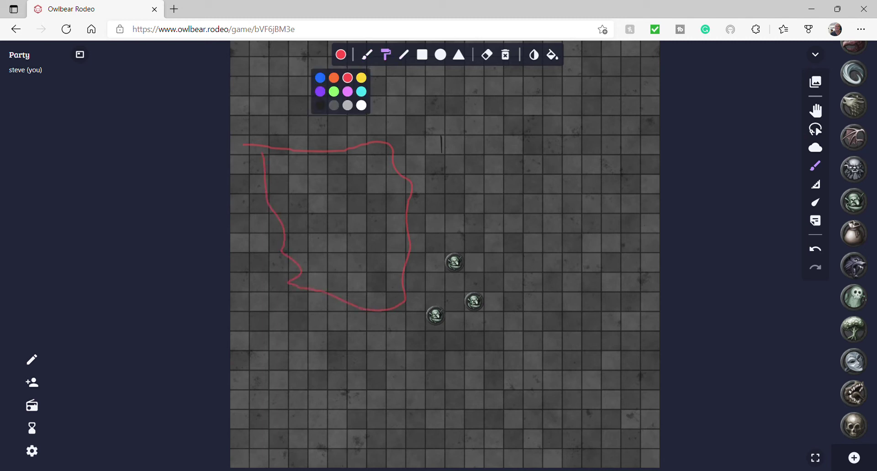
{"action": "left_click", "coordinate": [320, 77]}
{"action": "mouse_move", "coordinate": [300, 175]}
{"action": "left_mouse_down"}
{"action": "mouse_move", "coordinate": [339, 261]}
{"action": "mouse_move", "coordinate": [379, 161]}
{"action": "left_mouse_up"}
Draw straight blue lines above and to the right of the goblin tokens.
{"action": "left_click", "coordinate": [403, 54]}
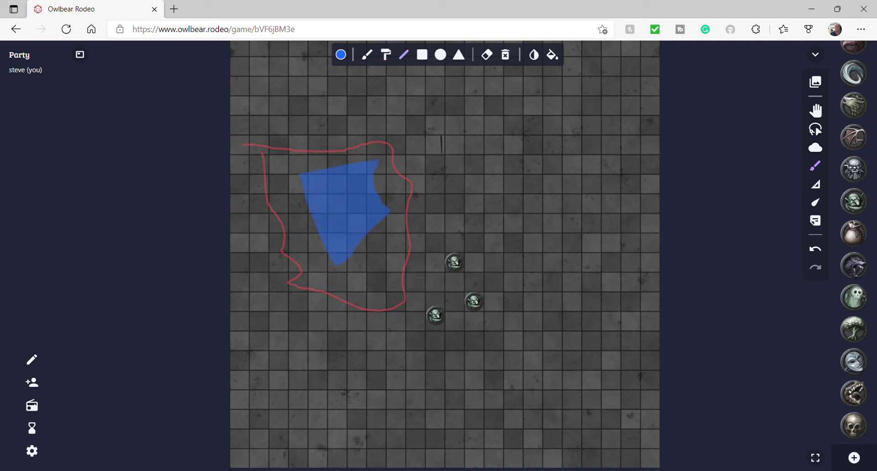
{"action": "left_click_drag", "start_coordinate": [421, 209], "coordinate": [583, 214]}
{"action": "mouse_move", "coordinate": [428, 195]}
{"action": "left_mouse_down"}
{"action": "mouse_move", "coordinate": [582, 194]}
{"action": "mouse_move", "coordinate": [585, 274]}
{"action": "left_mouse_up"}
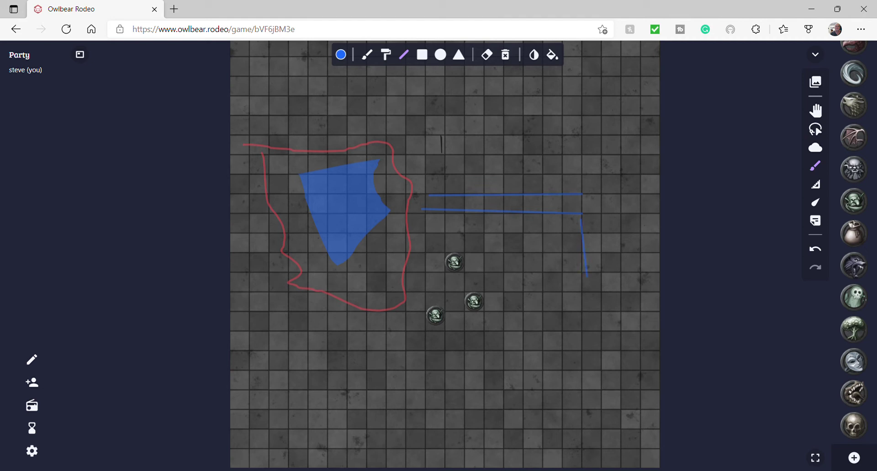
Remove the straight blue lines individually and erase all remaining drawings from the map.
{"action": "left_click", "coordinate": [487, 55]}
{"action": "left_click", "coordinate": [583, 245]}
{"action": "key", "text": "ctrl+z"}
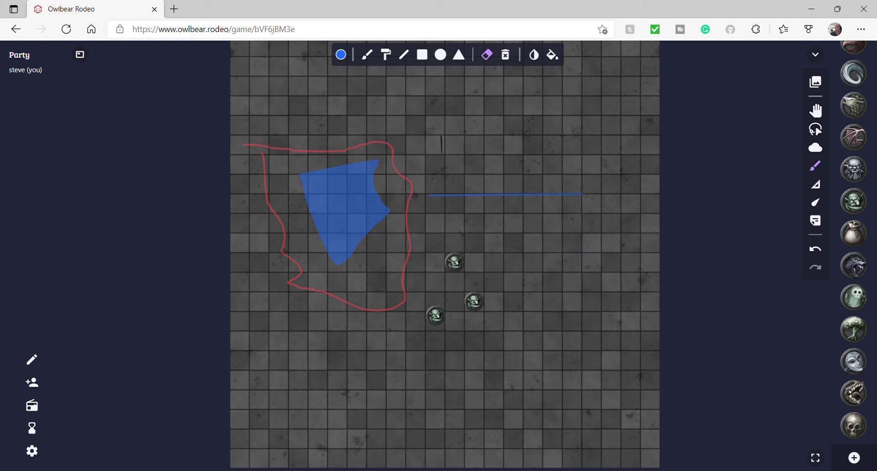
{"action": "key", "text": "ctrl+z"}
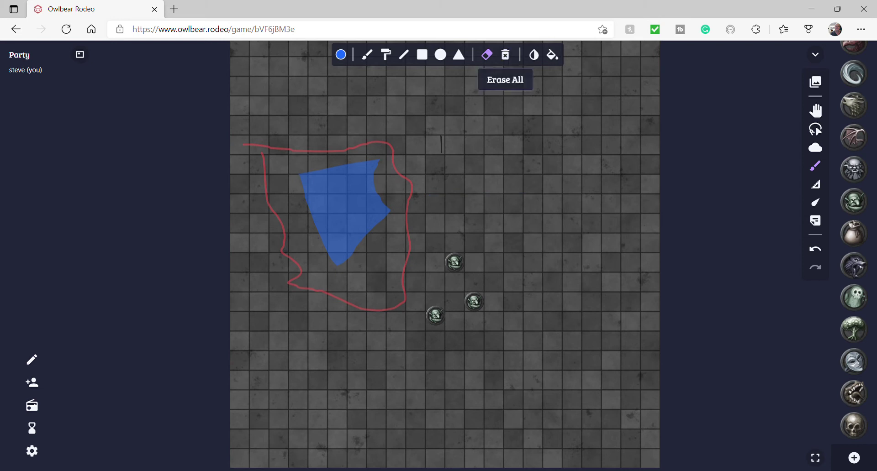
{"action": "left_click", "coordinate": [505, 55]}
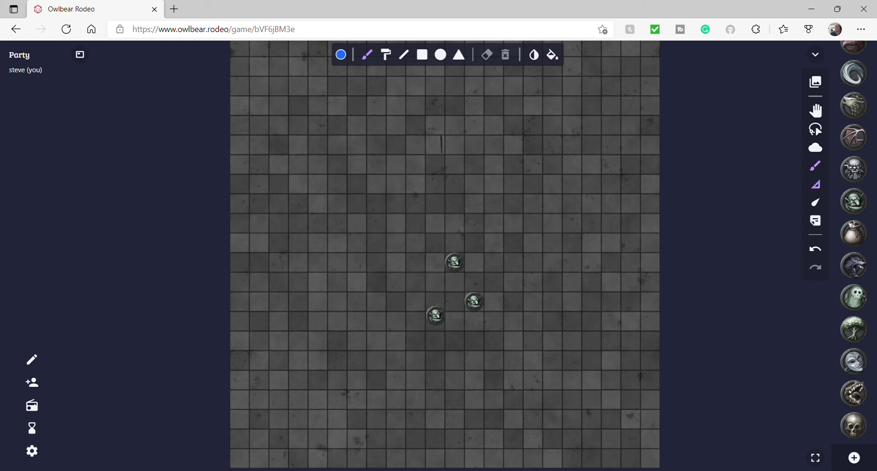
Trace the pointer tool across the map near the goblins and measure the distance from the lowest goblin token to the uppermost.
{"action": "left_click", "coordinate": [815, 184]}
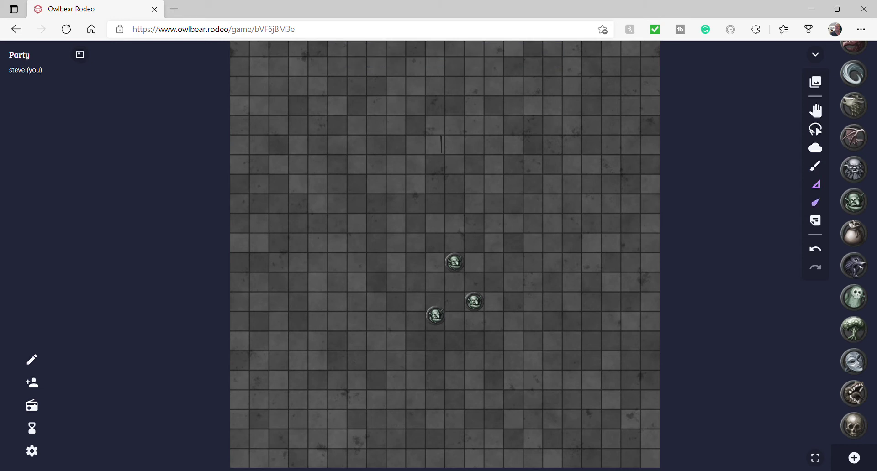
{"action": "left_click", "coordinate": [816, 202]}
{"action": "mouse_move", "coordinate": [449, 238]}
{"action": "left_mouse_down"}
{"action": "mouse_move", "coordinate": [441, 248]}
{"action": "mouse_move", "coordinate": [528, 283]}
{"action": "mouse_move", "coordinate": [425, 266]}
{"action": "mouse_move", "coordinate": [508, 274]}
{"action": "left_mouse_up"}
{"action": "key", "text": "m"}
{"action": "left_click", "coordinate": [815, 184]}
{"action": "left_click_drag", "start_coordinate": [436, 315], "coordinate": [453, 262]}
Place a yellow note reading "sleep" beside the uppermost goblin token.
{"action": "key", "text": "n"}
{"action": "left_click_drag", "start_coordinate": [468, 270], "coordinate": [480, 270]}
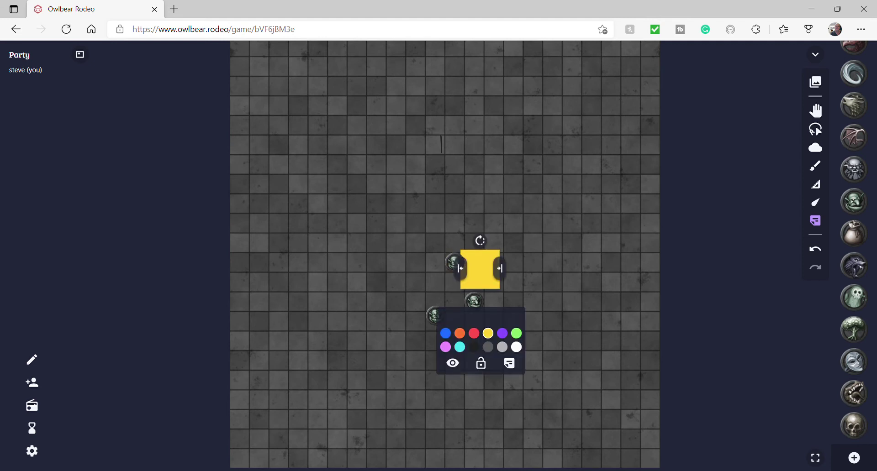
{"action": "type", "text": "sleep"}
{"action": "key", "text": "Return"}
Shrink the sleep note to about one grid square and move it into the square right beside the uppermost goblin.
{"action": "left_click", "coordinate": [480, 270]}
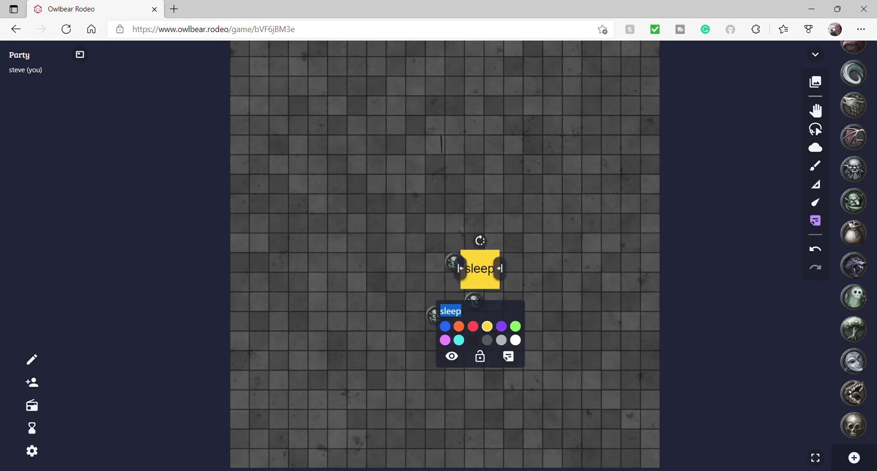
{"action": "left_click_drag", "start_coordinate": [499, 269], "coordinate": [491, 268]}
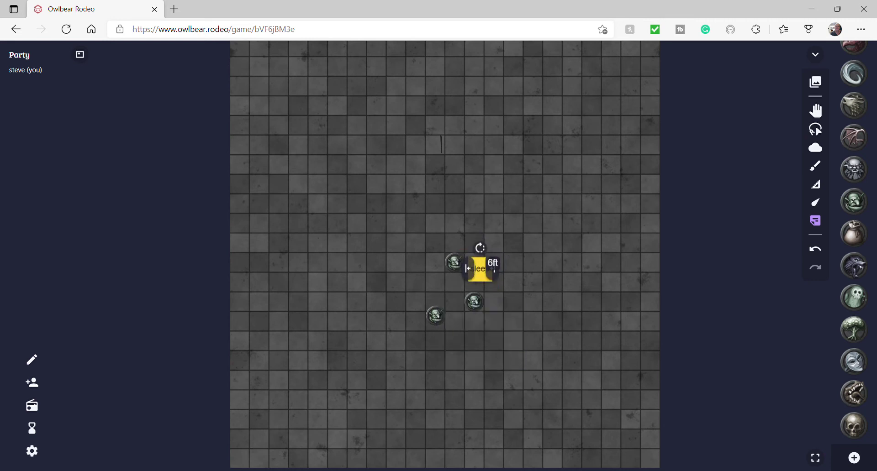
{"action": "key", "text": "Escape"}
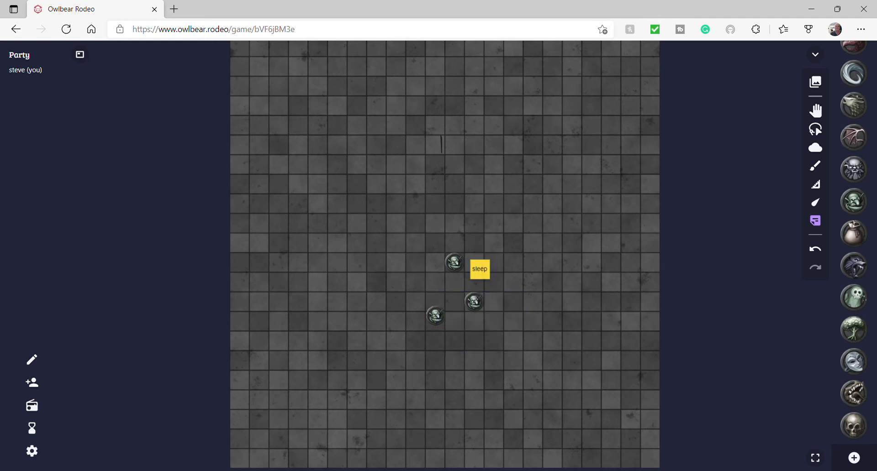
{"action": "left_click_drag", "start_coordinate": [479, 269], "coordinate": [474, 262]}
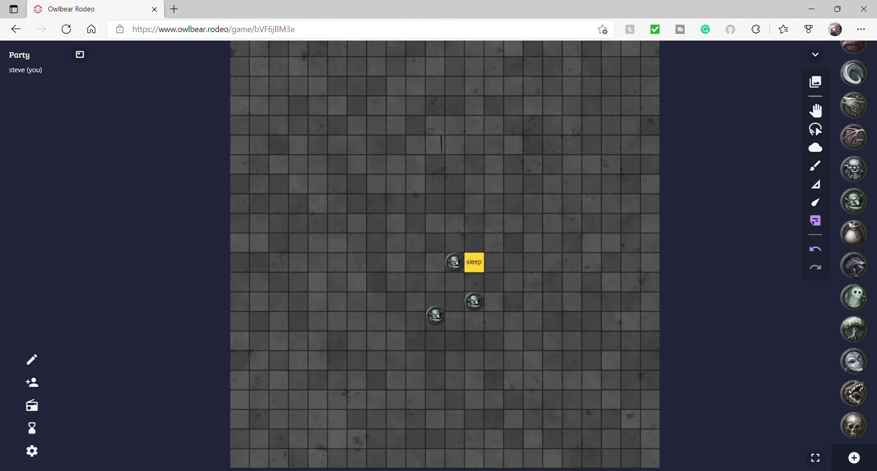
Undo the sleep note's move, resizing, text and placement.
{"action": "key", "text": "ctrl+z"}
{"action": "key", "text": "ctrl+z"}
{"action": "key", "text": "ctrl+z"}
{"action": "key", "text": "ctrl+z"}
{"action": "key", "text": "ctrl+z"}
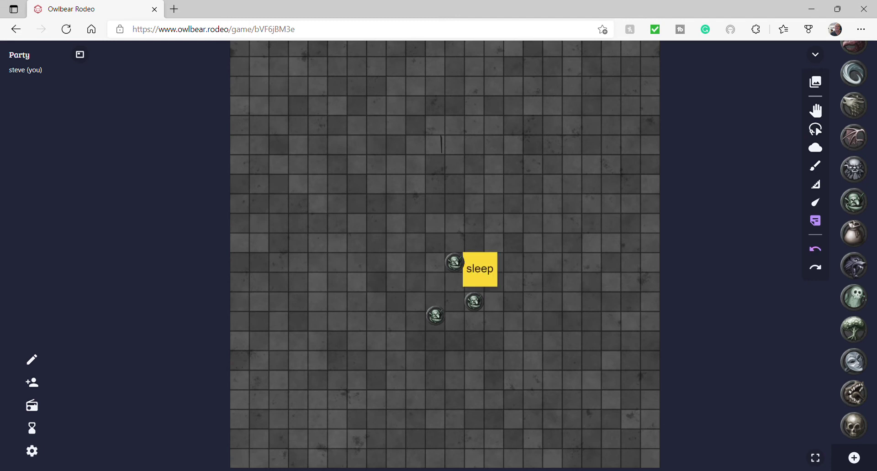
{"action": "key", "text": "ctrl+z"}
{"action": "key", "text": "ctrl+z"}
{"action": "key", "text": "ctrl+z"}
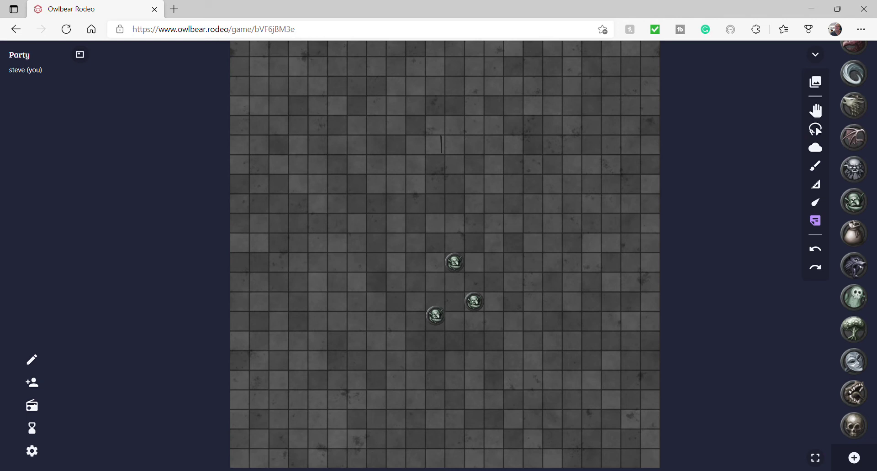
View the accessibility and data options in the settings and close them.
{"action": "left_click", "coordinate": [31, 451]}
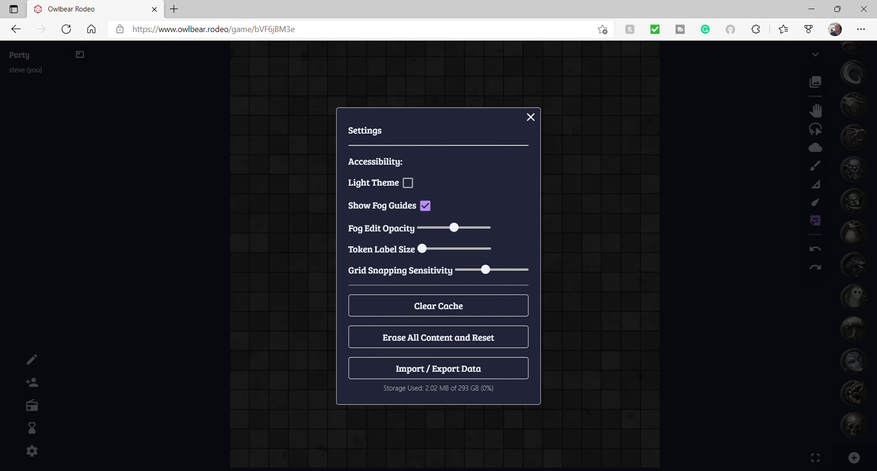
{"action": "left_click", "coordinate": [31, 451]}
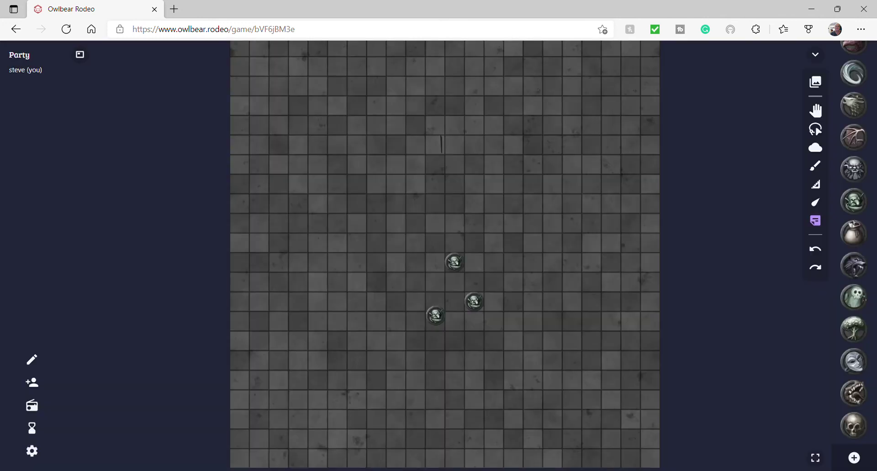
Place a blank yellow note in the empty space beyond the map's upper-left corner.
{"action": "scroll", "coordinate": [804, 368], "scroll_direction": "down", "scroll_amount": 6}
{"action": "scroll", "coordinate": [804, 368], "scroll_direction": "up", "scroll_amount": 3}
{"action": "scroll", "coordinate": [810, 372], "scroll_direction": "up", "scroll_amount": 1}
{"action": "scroll", "coordinate": [811, 372], "scroll_direction": "down", "scroll_amount": 5}
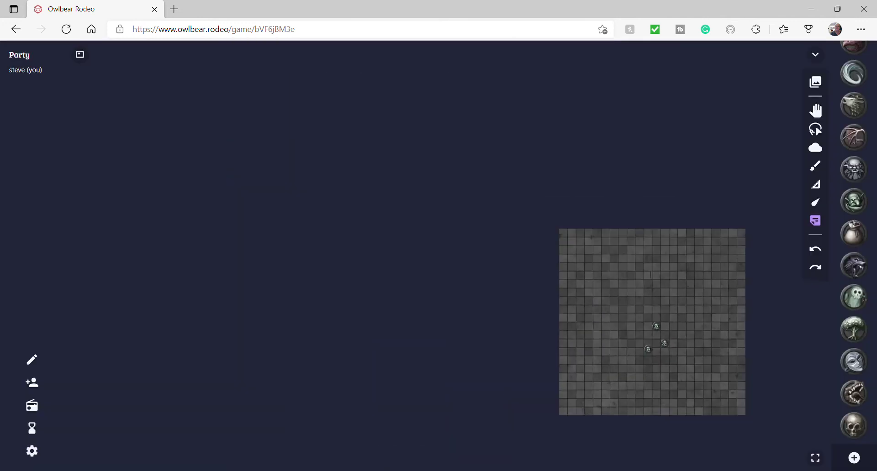
{"action": "left_click_drag", "start_coordinate": [558, 272], "coordinate": [376, 211]}
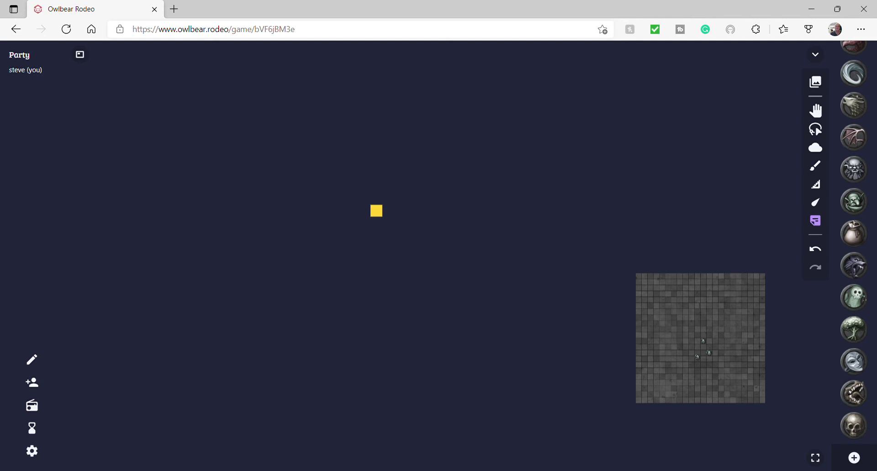
Replace the stone map with the Wood map.
{"action": "left_click", "coordinate": [815, 129]}
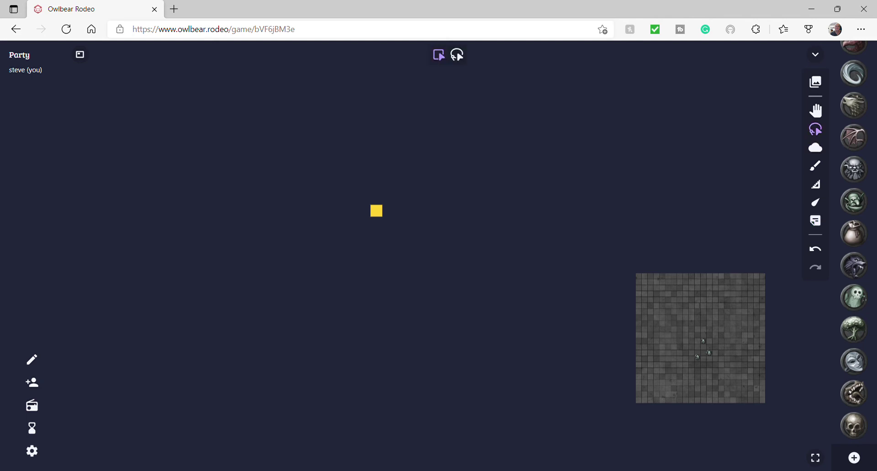
{"action": "key", "text": "w"}
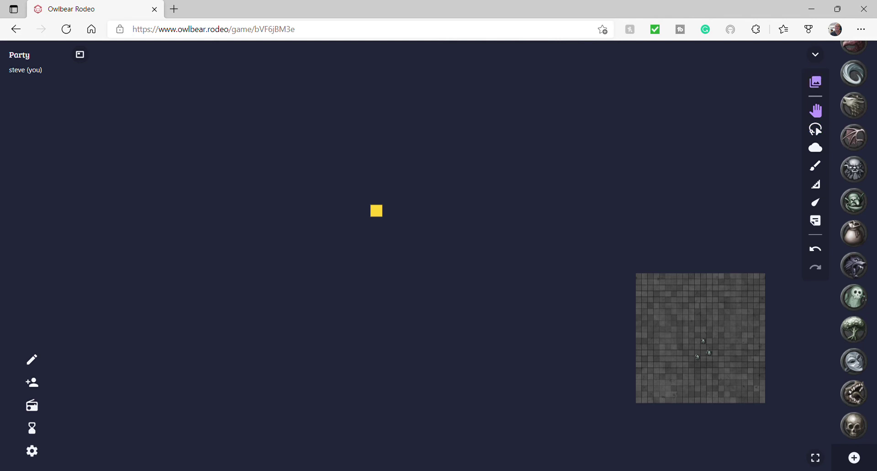
{"action": "left_click", "coordinate": [816, 82]}
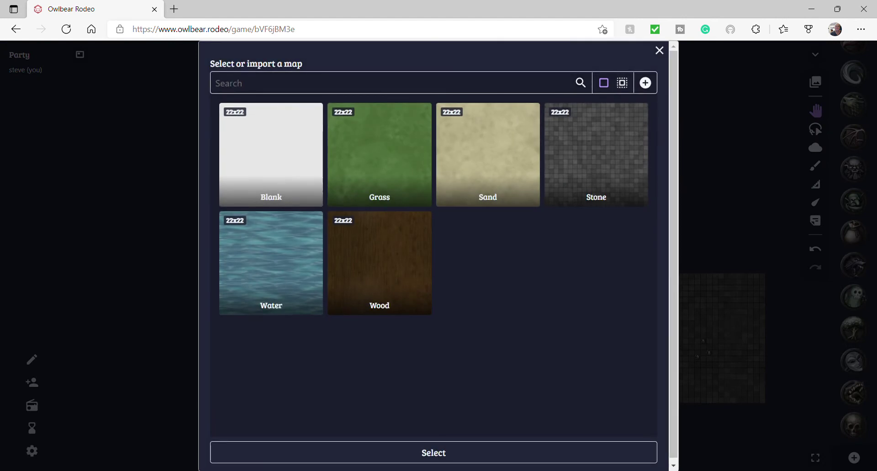
{"action": "left_click", "coordinate": [379, 263]}
{"action": "left_click", "coordinate": [433, 453]}
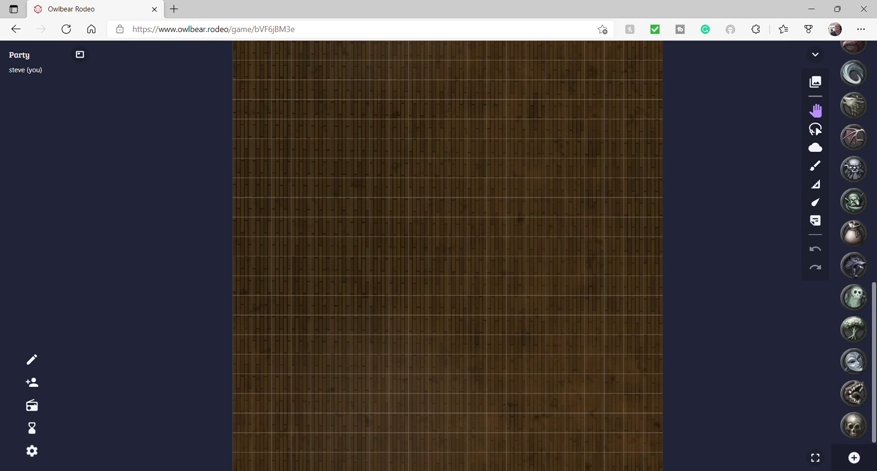
Show the dice tray and change the dice style to Glass.
{"action": "left_click", "coordinate": [80, 54]}
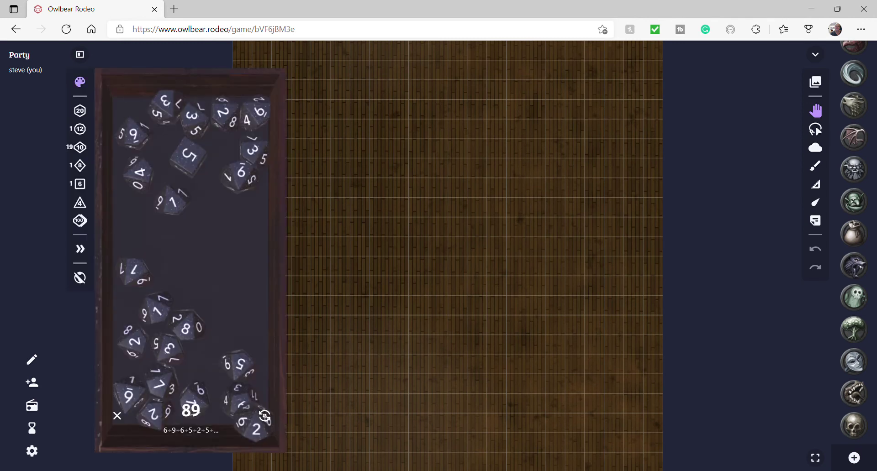
{"action": "left_click", "coordinate": [80, 82]}
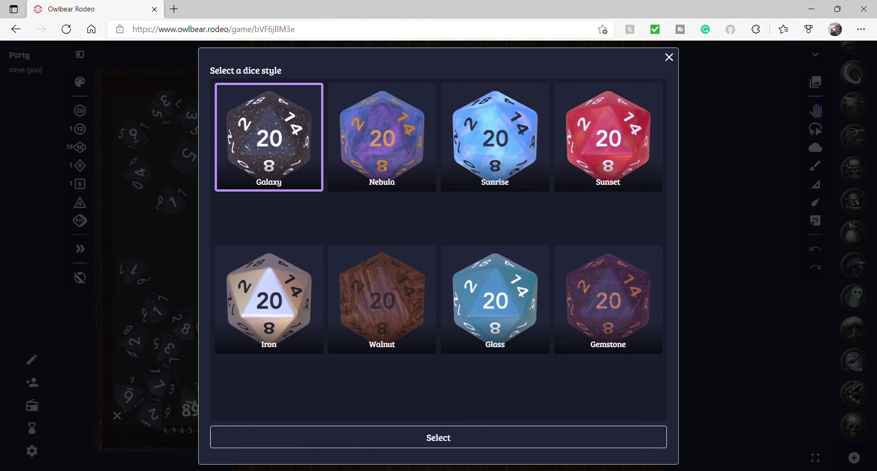
{"action": "left_click", "coordinate": [494, 299]}
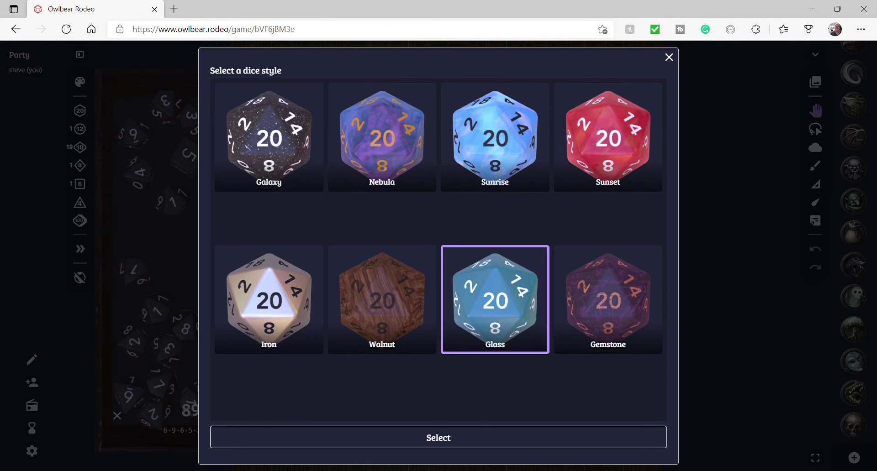
{"action": "left_click", "coordinate": [438, 437]}
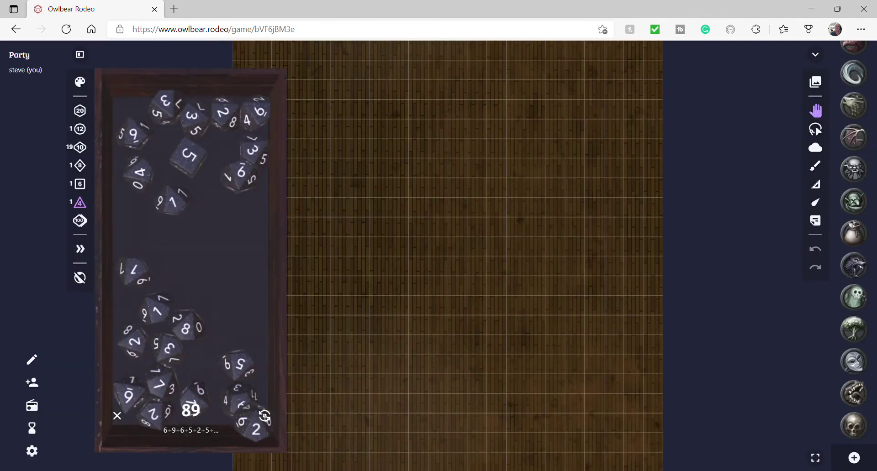
Roll three four-sided dice and three more six-sided dice into the tray.
{"action": "left_click", "coordinate": [80, 202]}
{"action": "left_click", "coordinate": [80, 202]}
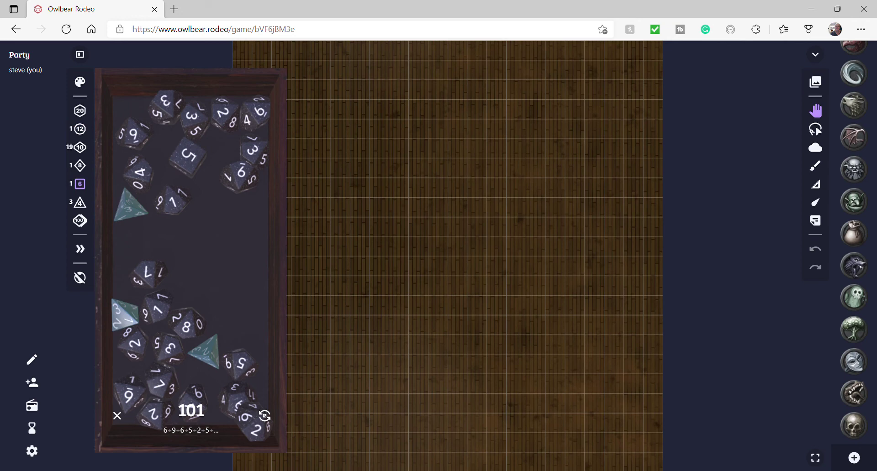
{"action": "left_click", "coordinate": [80, 184]}
{"action": "left_click", "coordinate": [80, 184]}
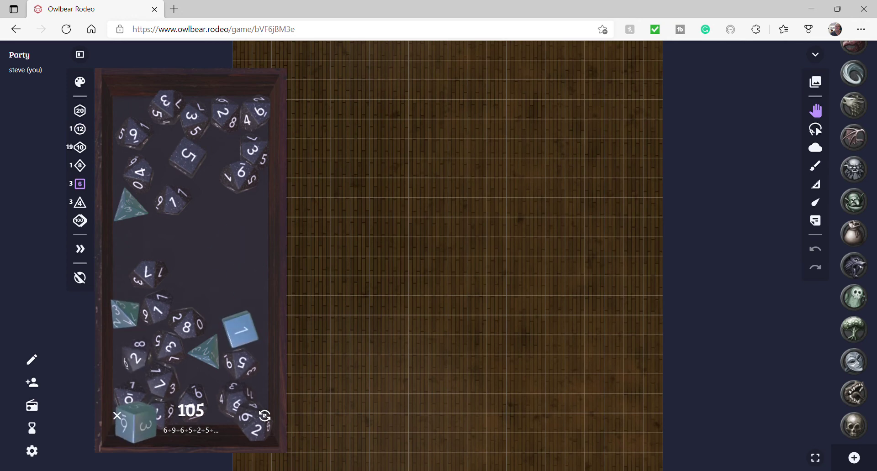
{"action": "left_click", "coordinate": [80, 184]}
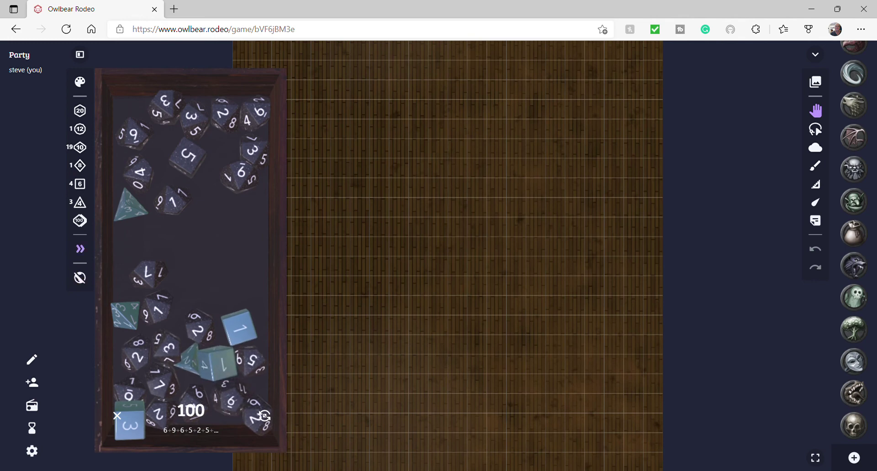
Expand the dice tray and collapse it back to its narrow size, twice.
{"action": "left_click", "coordinate": [80, 249]}
{"action": "left_click", "coordinate": [80, 249]}
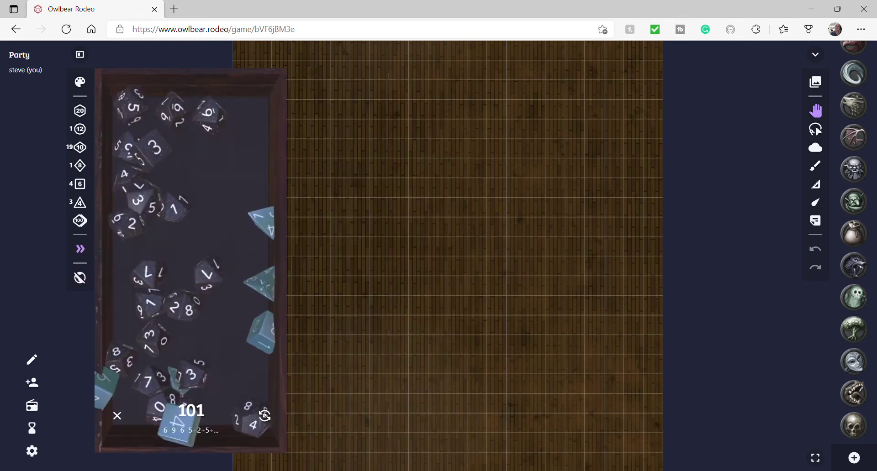
{"action": "left_click", "coordinate": [80, 249]}
{"action": "left_click", "coordinate": [80, 249]}
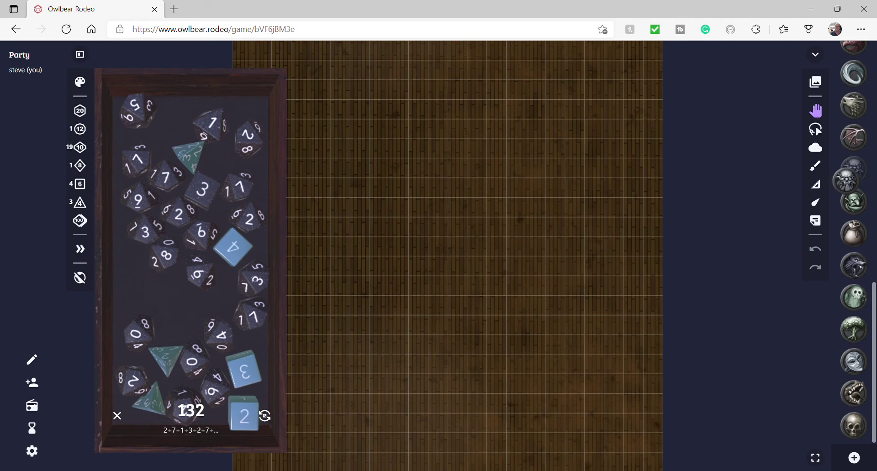
Place the bearded-head token in the upper middle of the wood map and shrink it to about one and a half grid squares.
{"action": "left_click_drag", "start_coordinate": [854, 169], "coordinate": [477, 210]}
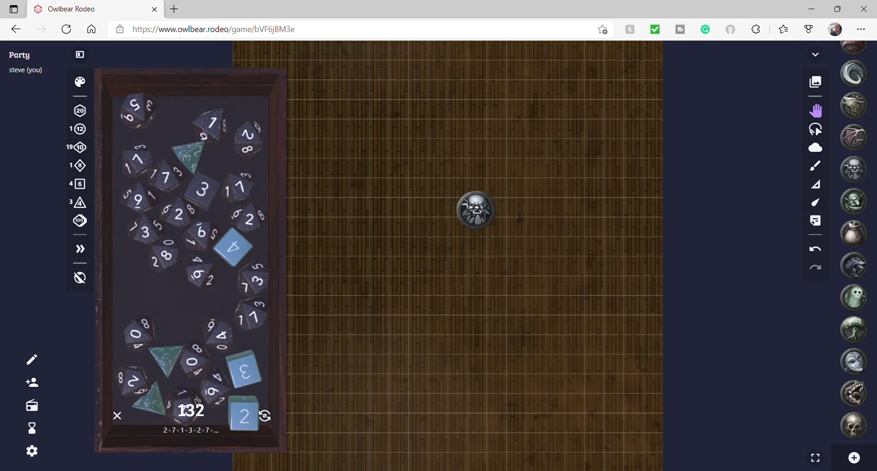
{"action": "left_click", "coordinate": [476, 210]}
{"action": "scroll", "coordinate": [476, 211], "scroll_direction": "up", "scroll_amount": 4}
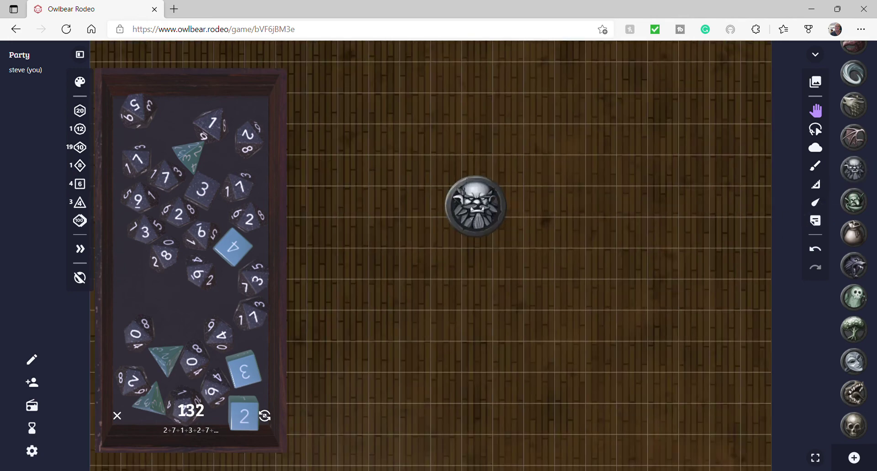
{"action": "scroll", "coordinate": [477, 211], "scroll_direction": "down", "scroll_amount": 3}
{"action": "left_click", "coordinate": [476, 210]}
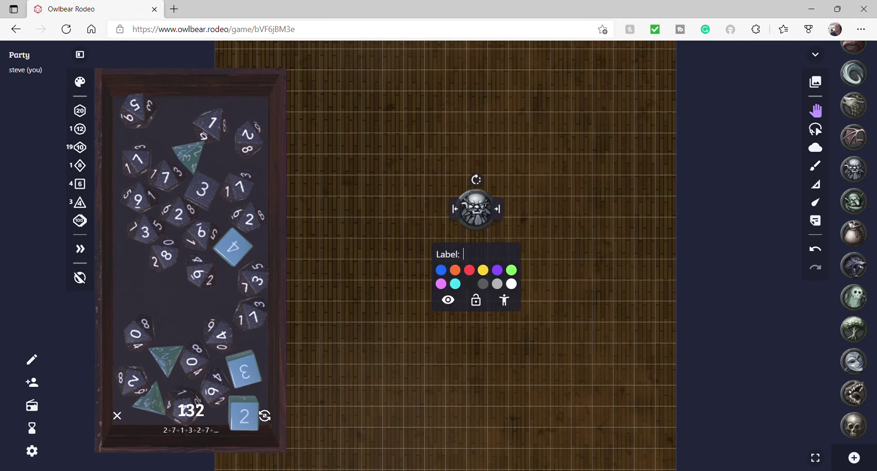
{"action": "mouse_move", "coordinate": [498, 209]}
{"action": "left_mouse_down"}
{"action": "mouse_move", "coordinate": [553, 209]}
{"action": "mouse_move", "coordinate": [477, 209]}
{"action": "mouse_move", "coordinate": [499, 210]}
{"action": "mouse_move", "coordinate": [491, 209]}
{"action": "left_mouse_up"}
{"action": "key", "text": "Escape"}
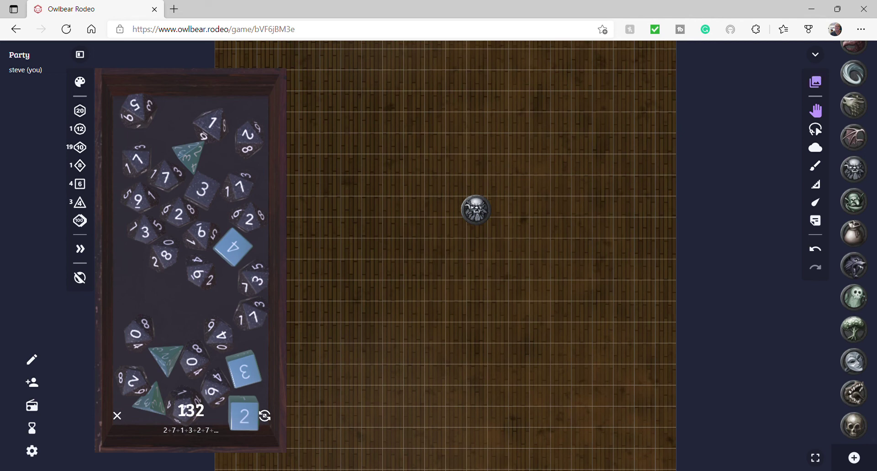
View the available maps without choosing one and browse the token list.
{"action": "left_click", "coordinate": [815, 82]}
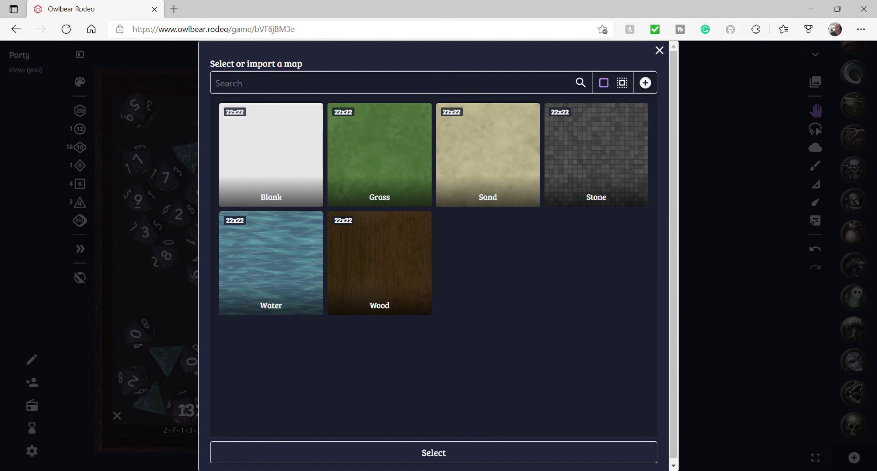
{"action": "left_click", "coordinate": [659, 50]}
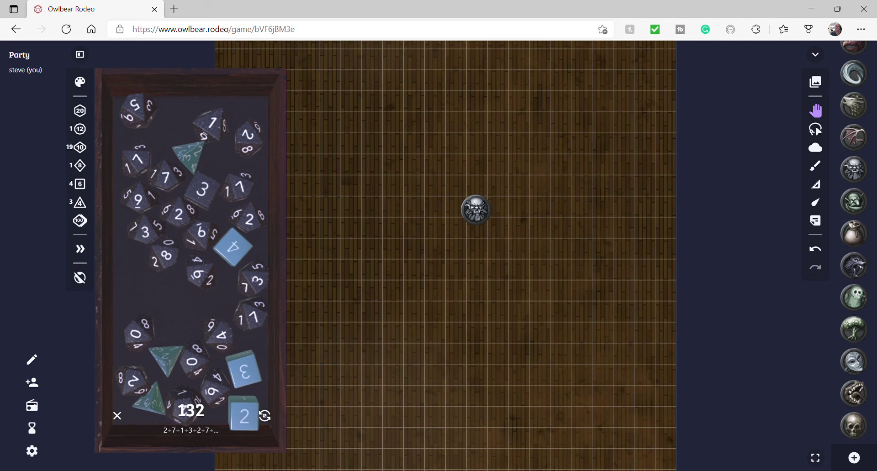
{"action": "scroll", "coordinate": [853, 256], "scroll_direction": "up", "scroll_amount": 6}
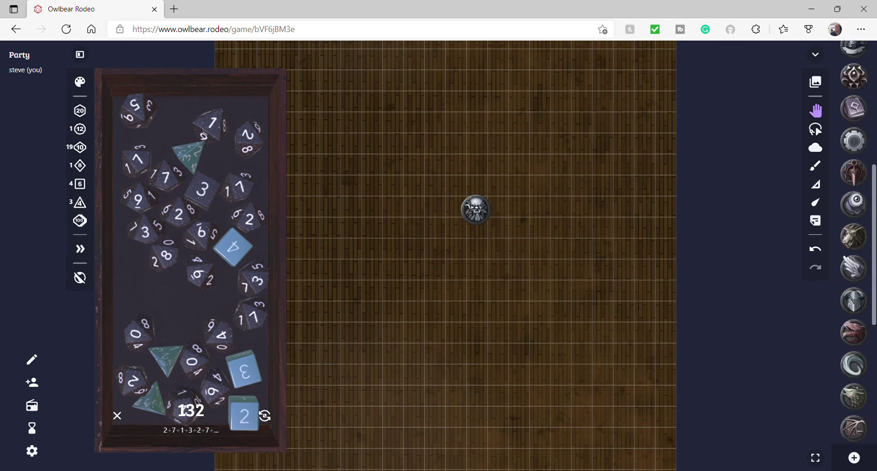
{"action": "scroll", "coordinate": [854, 242], "scroll_direction": "down", "scroll_amount": 5}
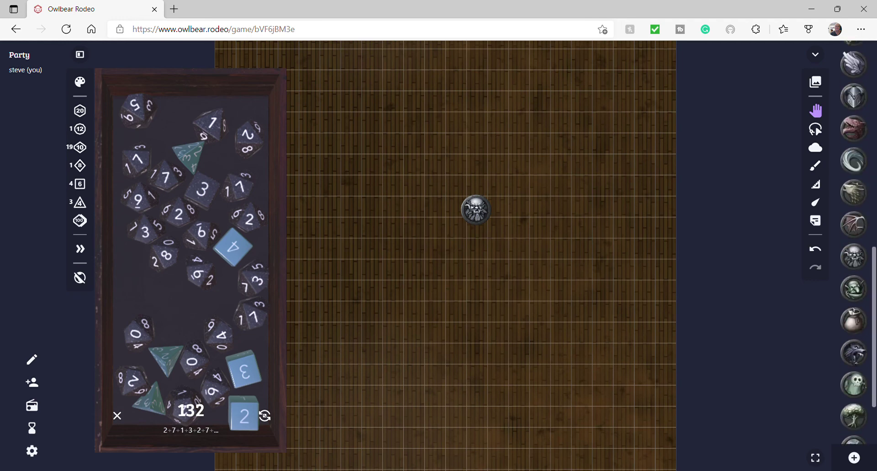
{"action": "scroll", "coordinate": [853, 242], "scroll_direction": "down", "scroll_amount": 2}
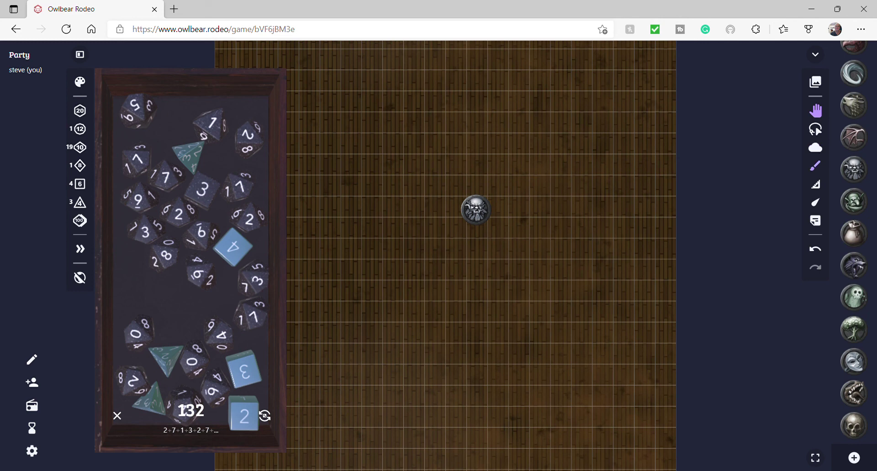
Draw a filled blue circle about seven squares wide over the token and another about two squares wide below it.
{"action": "left_click", "coordinate": [816, 166]}
{"action": "left_click", "coordinate": [440, 55]}
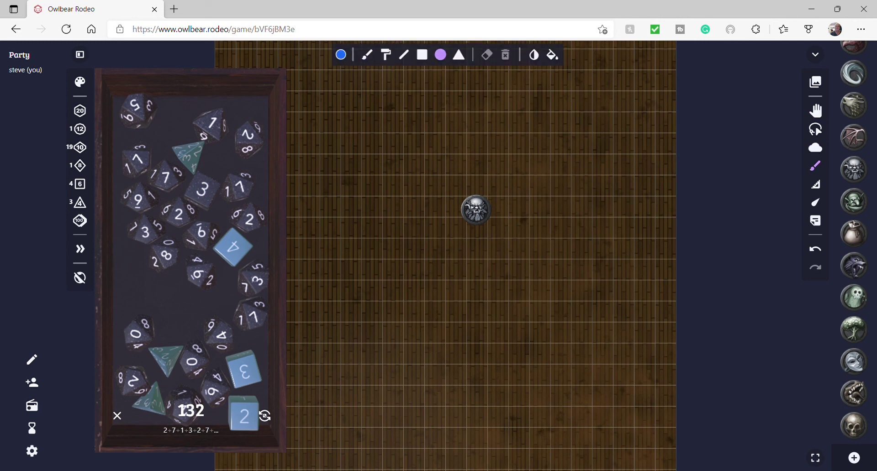
{"action": "mouse_move", "coordinate": [437, 182]}
{"action": "left_mouse_down"}
{"action": "mouse_move", "coordinate": [516, 182]}
{"action": "mouse_move", "coordinate": [507, 181]}
{"action": "left_mouse_up"}
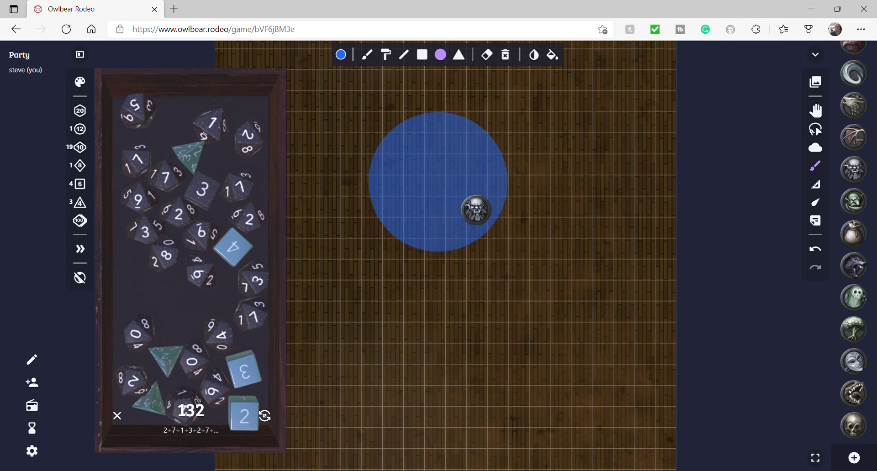
{"action": "left_click_drag", "start_coordinate": [472, 283], "coordinate": [495, 283]}
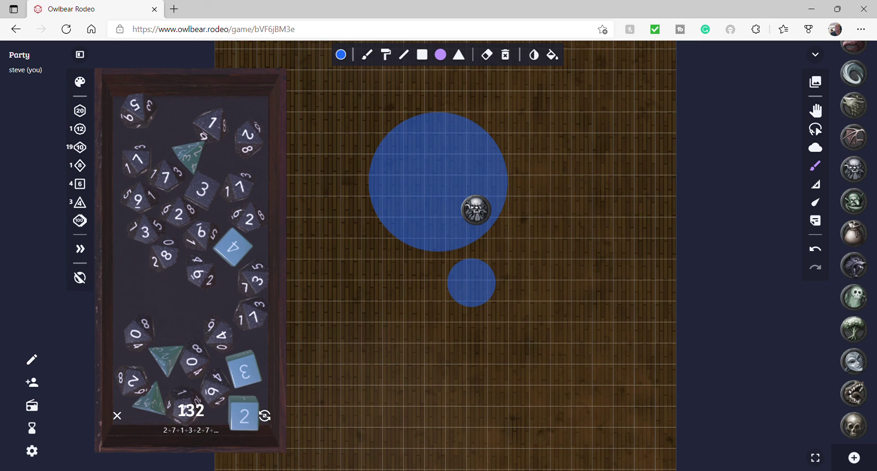
Roll more ten-sided dice into the tray until it holds 54 of them.
{"action": "left_click", "coordinate": [80, 148]}
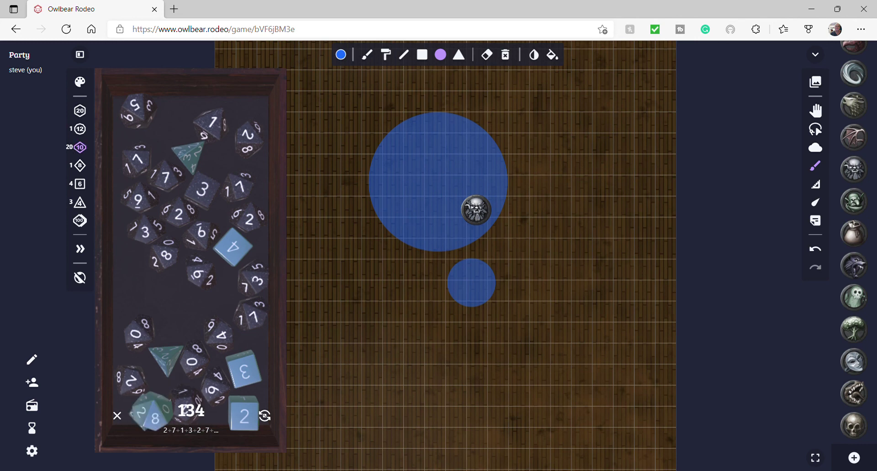
{"action": "left_click", "coordinate": [80, 147]}
{"action": "left_click", "coordinate": [79, 147]}
{"action": "left_click", "coordinate": [80, 147]}
{"action": "left_click", "coordinate": [79, 147]}
{"action": "left_click", "coordinate": [80, 147]}
{"action": "left_click", "coordinate": [79, 147]}
{"action": "left_click", "coordinate": [80, 147]}
{"action": "left_click", "coordinate": [79, 147]}
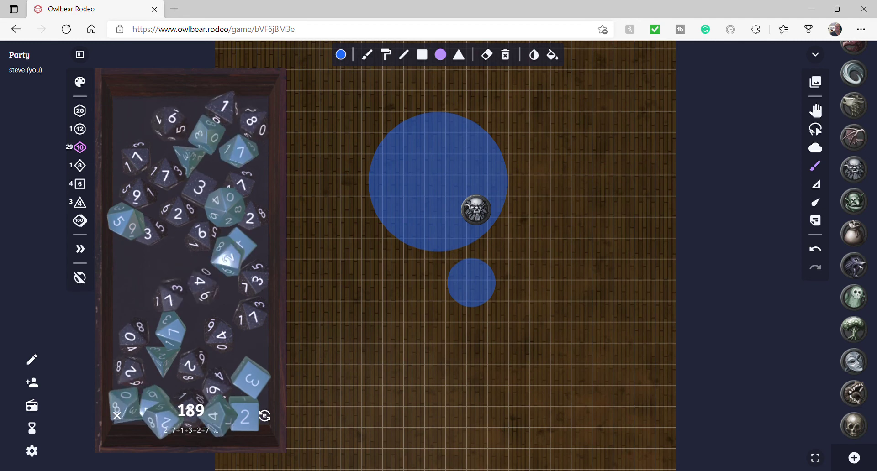
{"action": "left_click", "coordinate": [80, 147]}
{"action": "left_click", "coordinate": [80, 147]}
{"action": "left_click", "coordinate": [79, 147]}
{"action": "left_click", "coordinate": [80, 147]}
{"action": "left_click", "coordinate": [80, 147]}
{"action": "left_click", "coordinate": [80, 147]}
{"action": "left_click", "coordinate": [80, 147]}
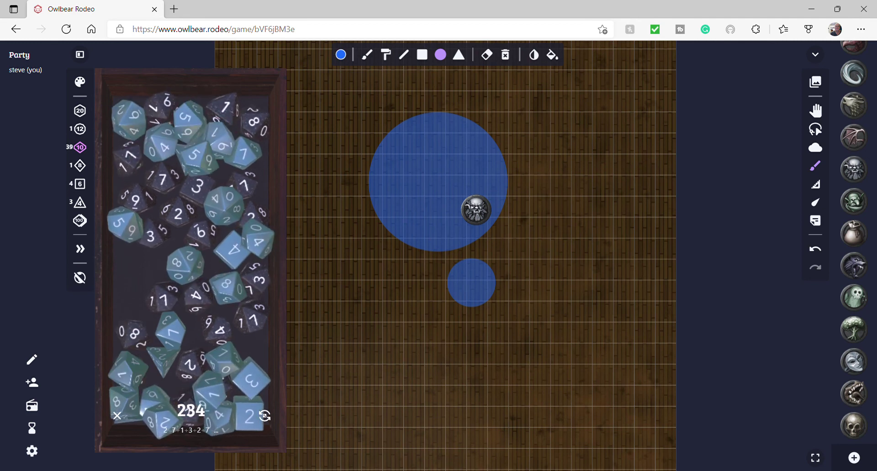
{"action": "left_click", "coordinate": [80, 147]}
{"action": "left_click", "coordinate": [80, 147]}
{"action": "left_click", "coordinate": [80, 147]}
{"action": "left_click", "coordinate": [80, 147]}
{"action": "double_click", "coordinate": [80, 147]}
{"action": "double_click", "coordinate": [80, 147]}
{"action": "double_click", "coordinate": [79, 147]}
{"action": "left_click", "coordinate": [80, 147]}
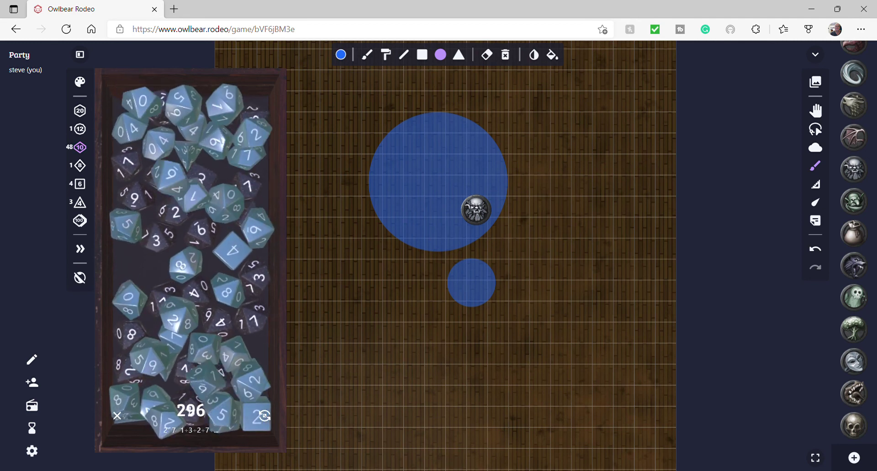
{"action": "double_click", "coordinate": [80, 147]}
{"action": "double_click", "coordinate": [80, 147]}
{"action": "left_click", "coordinate": [80, 147]}
{"action": "left_click", "coordinate": [80, 147]}
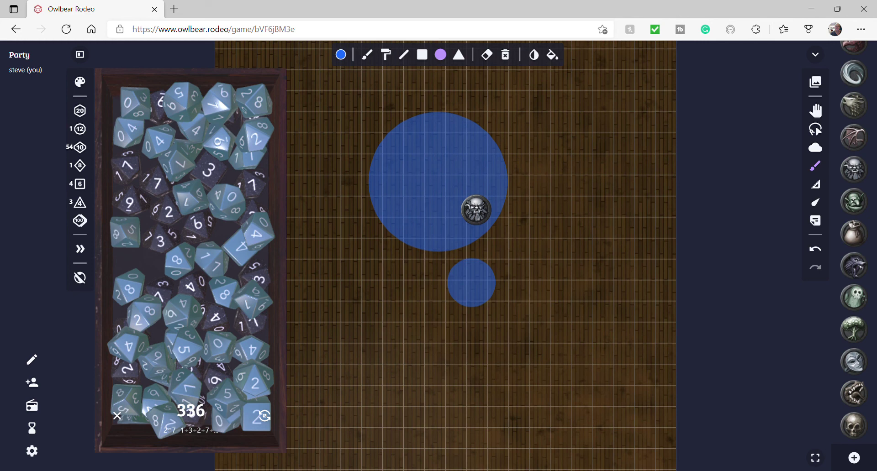
Draw a third blue circle, about five squares wide, centred on the bearded-head token.
{"action": "mouse_move", "coordinate": [477, 215]}
{"action": "left_mouse_down"}
{"action": "mouse_move", "coordinate": [503, 241]}
{"action": "mouse_move", "coordinate": [486, 204]}
{"action": "left_mouse_up"}
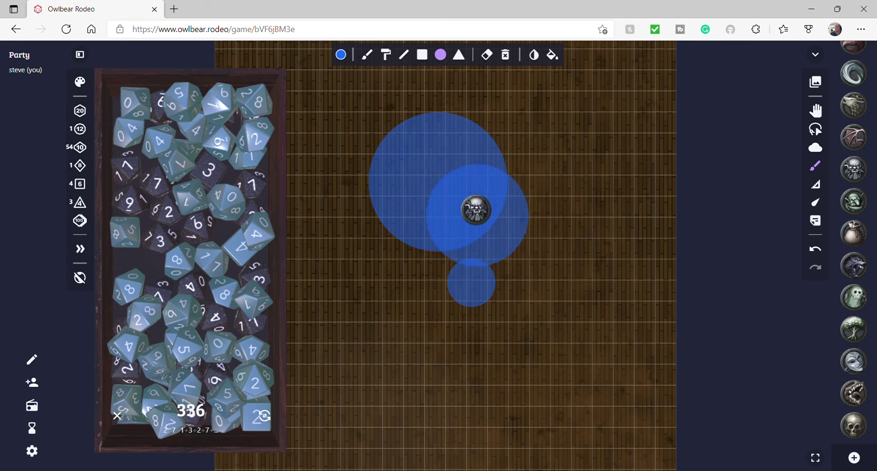